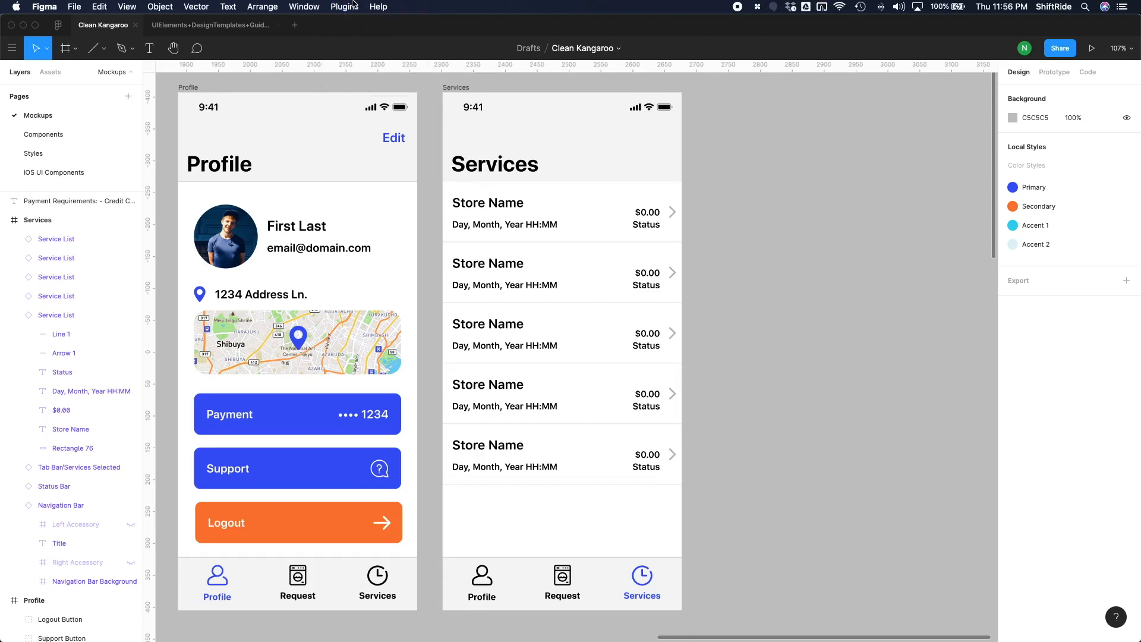
Step: Open the plugin manager and browse the full list of available plugins
{"action": "left_click", "coordinate": [353, 6]}
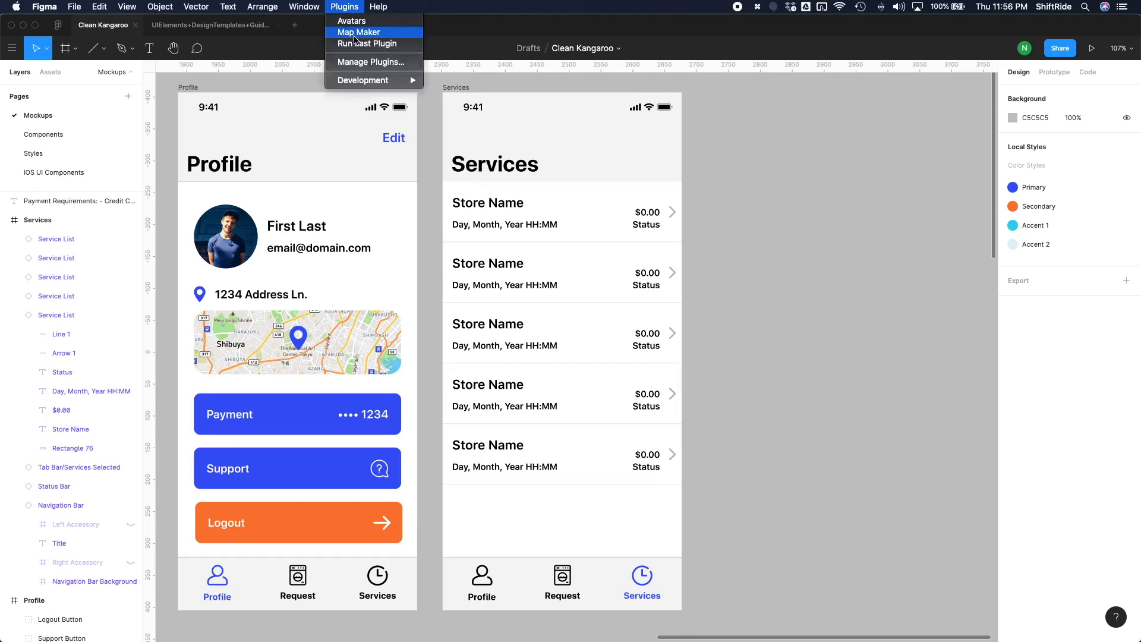
{"action": "left_click", "coordinate": [365, 64]}
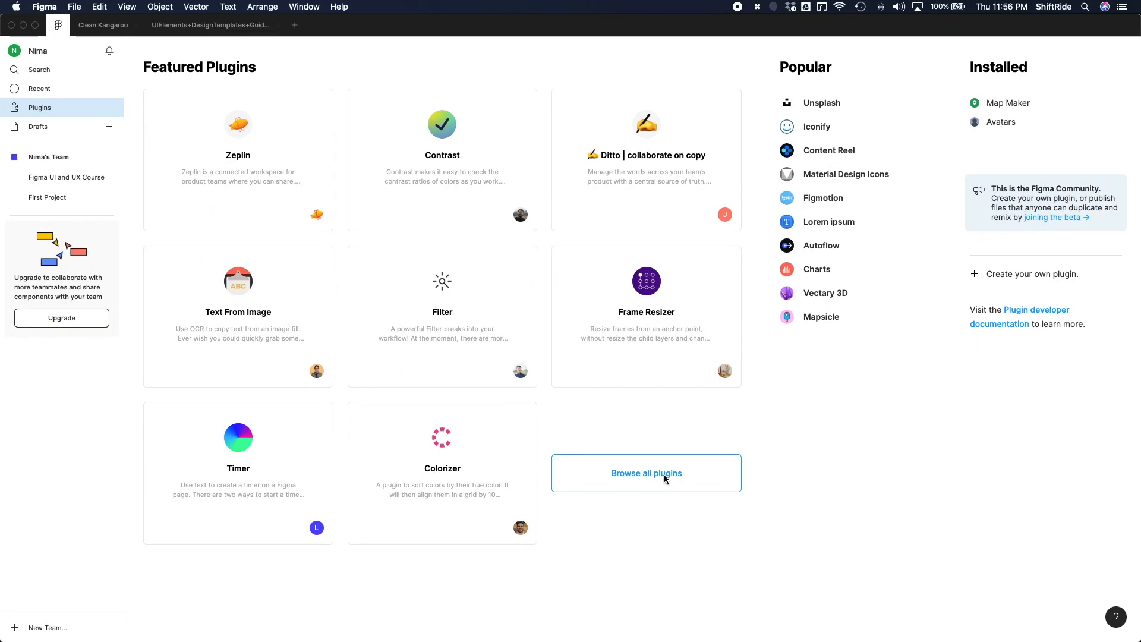
{"action": "scroll", "coordinate": [491, 413], "scroll_direction": "down", "scroll_amount": 3}
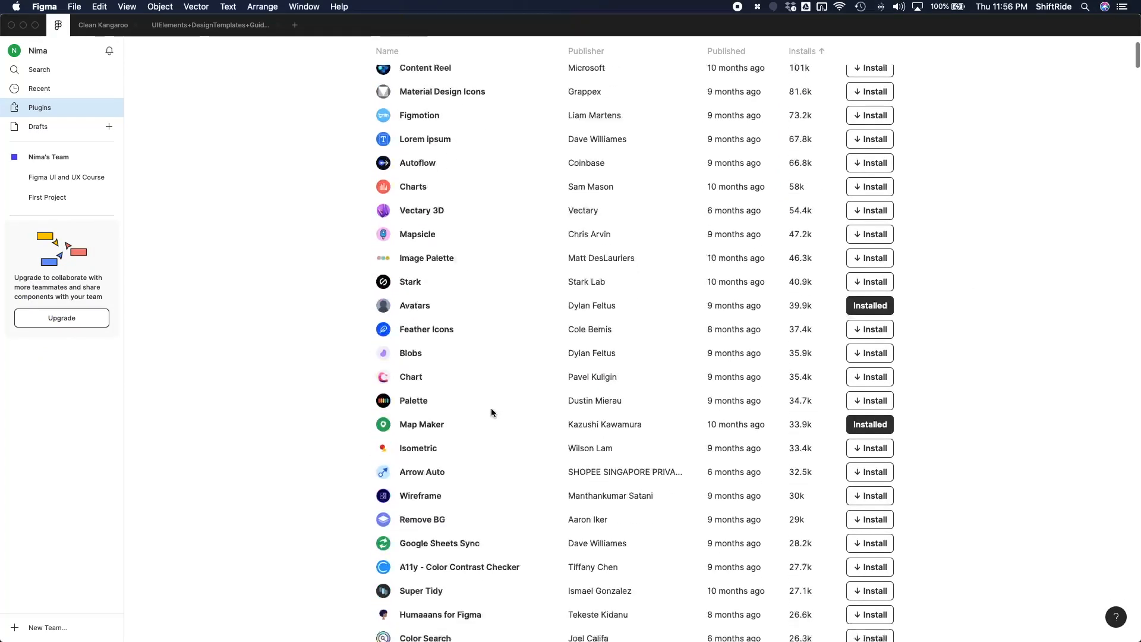
{"action": "scroll", "coordinate": [492, 412], "scroll_direction": "down", "scroll_amount": 1}
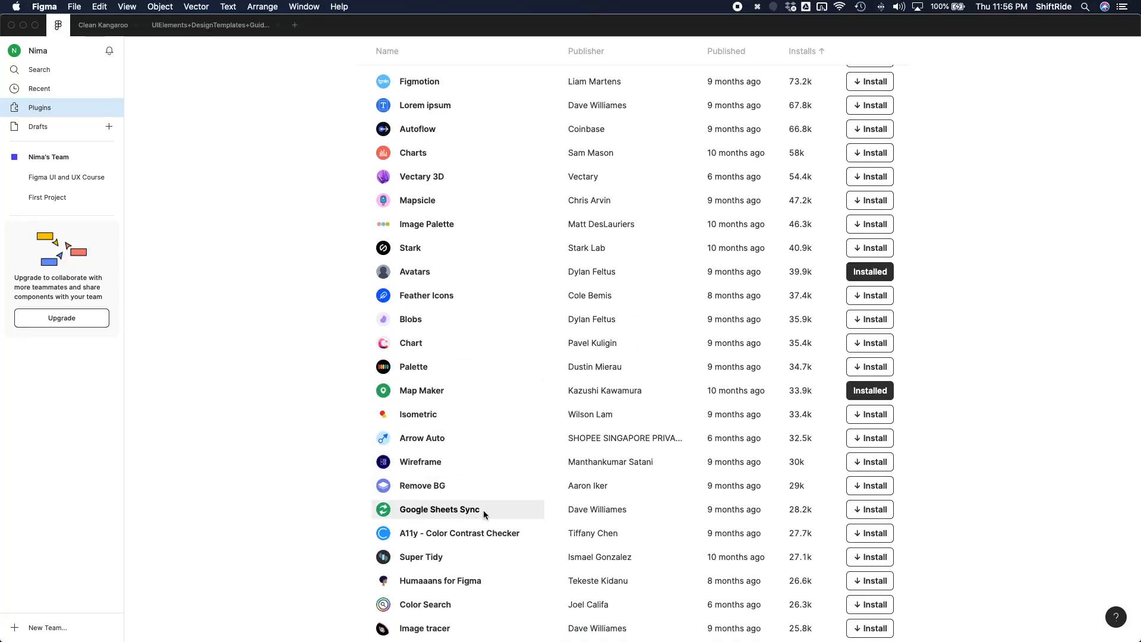
{"action": "scroll", "coordinate": [485, 515], "scroll_direction": "up", "scroll_amount": 5}
Step: Search the plugin list for "Google Sheets" and install the Google Sheets Sync plugin
{"action": "left_click", "coordinate": [829, 69]}
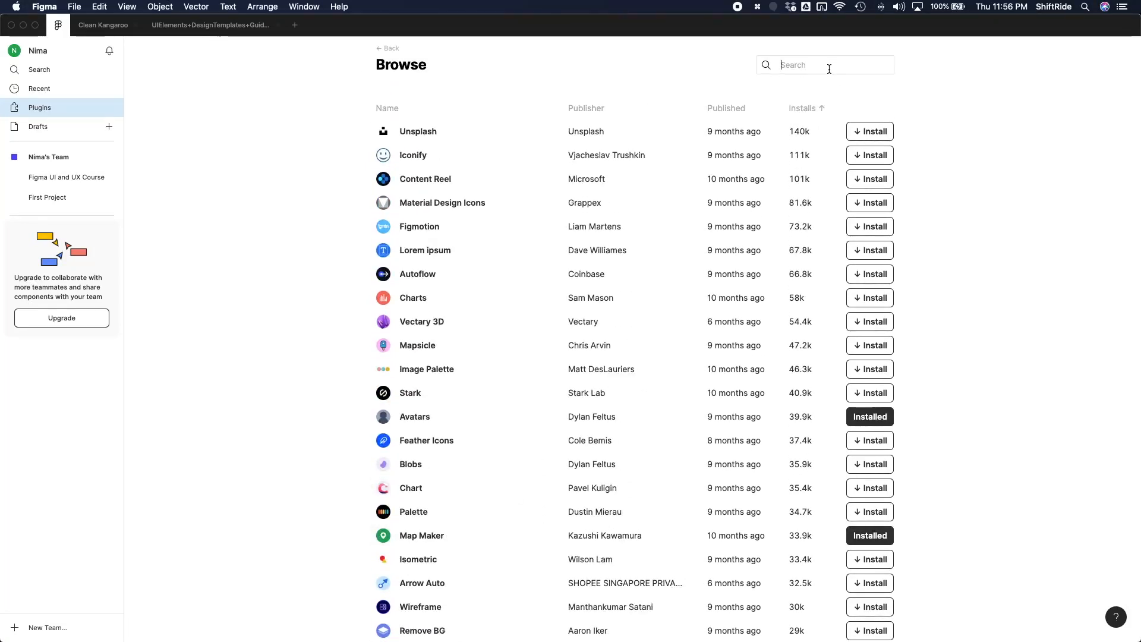
{"action": "type", "text": "Google S"}
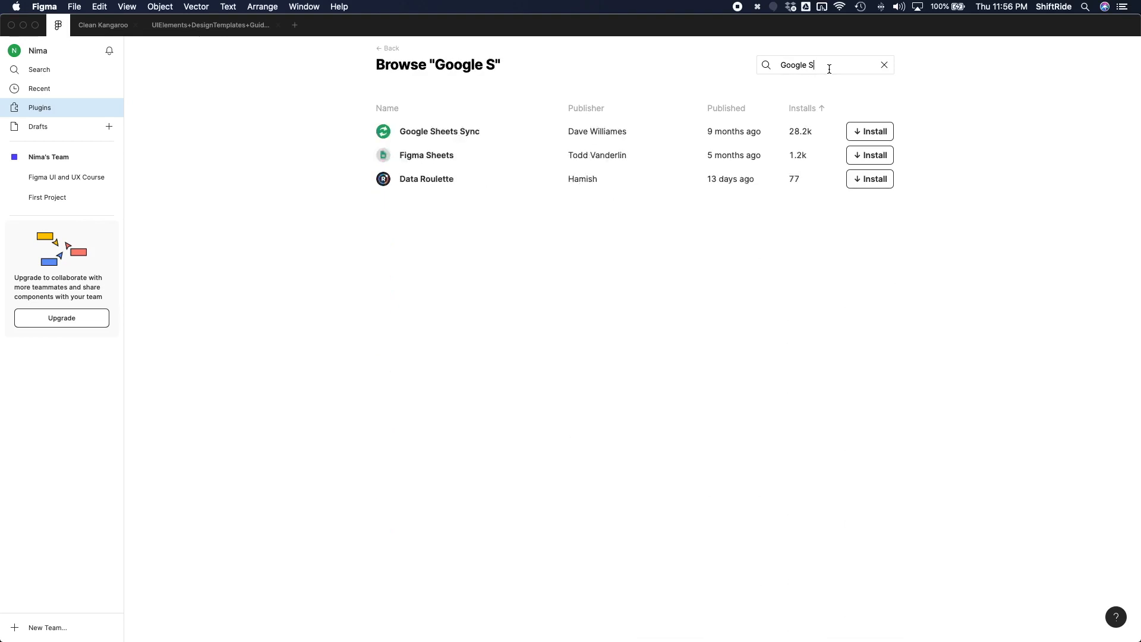
{"action": "type", "text": "heets"}
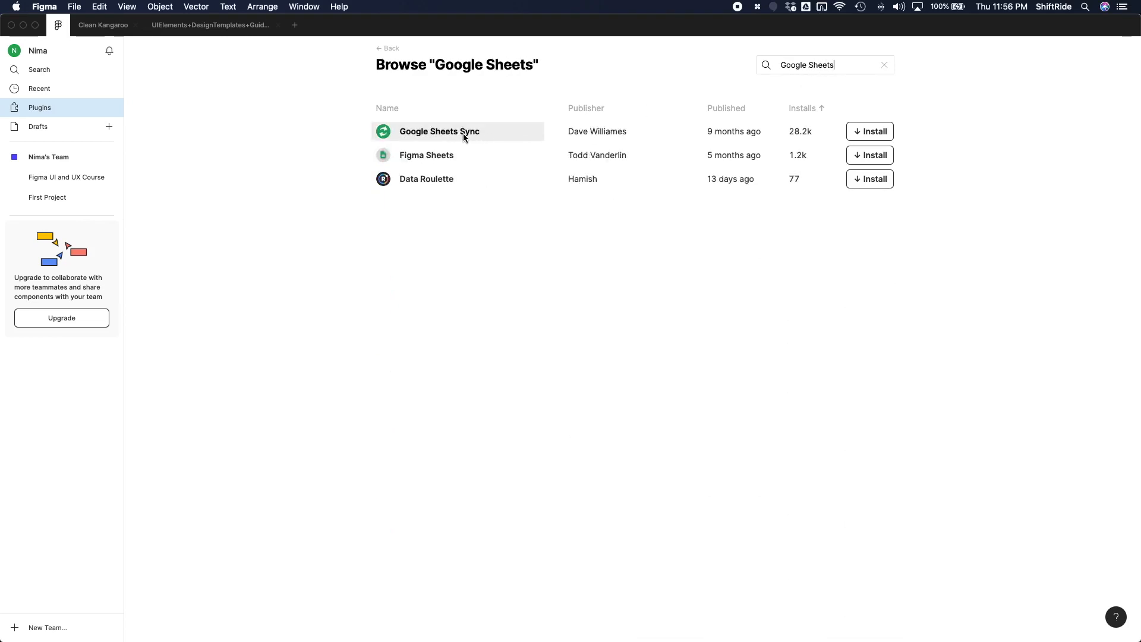
{"action": "left_click", "coordinate": [869, 134]}
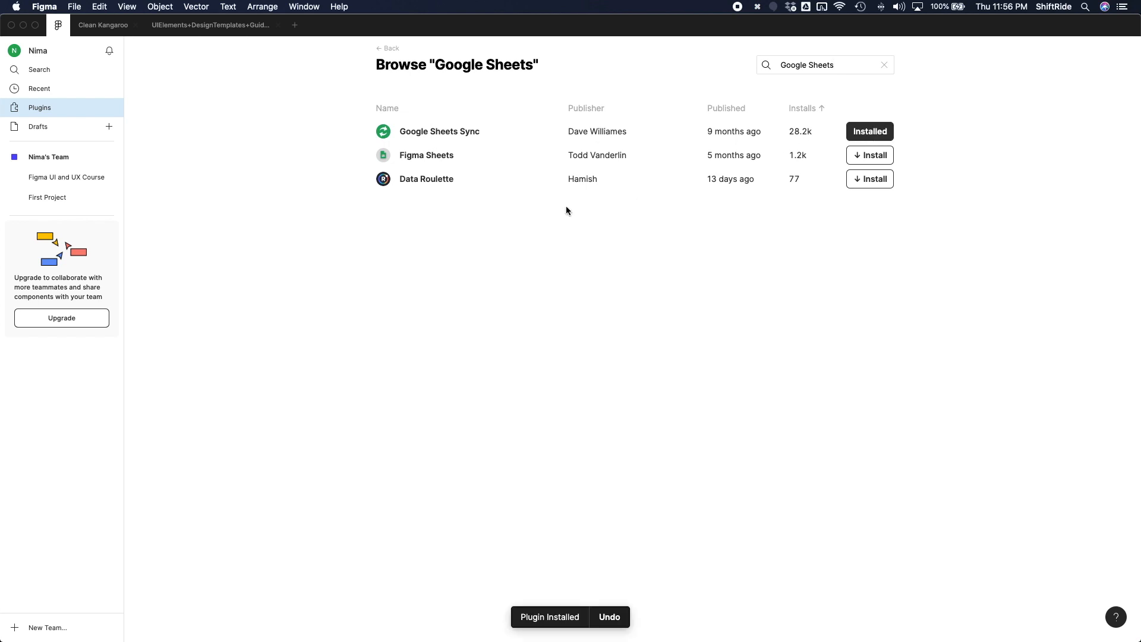
Step: Return to the Clean Kangaroo file and bring up the Service List component on the Components page
{"action": "left_click", "coordinate": [106, 27]}
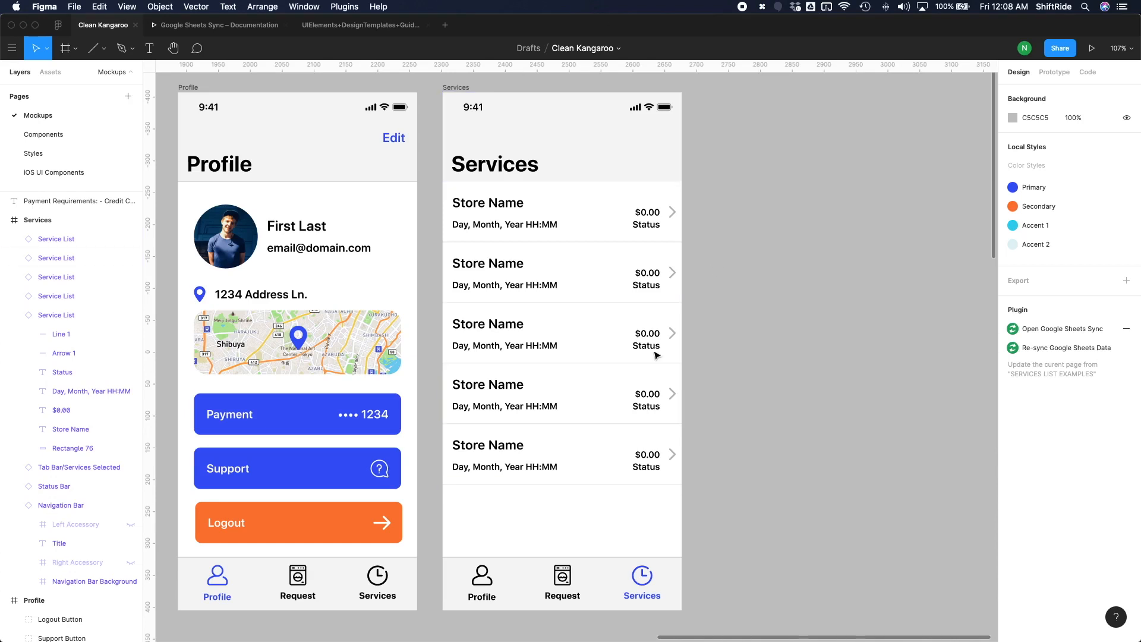
{"action": "left_click", "coordinate": [74, 135]}
{"action": "left_click", "coordinate": [41, 200]}
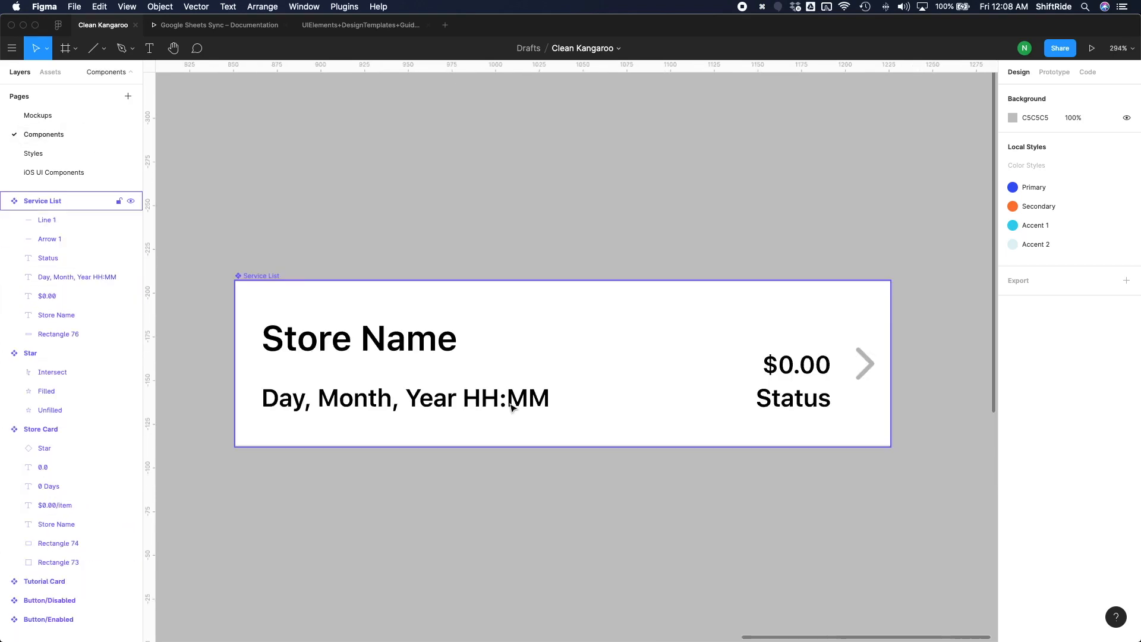
Step: Rename the Store Name text layer of the Service List component as #store_name
{"action": "left_click", "coordinate": [57, 315]}
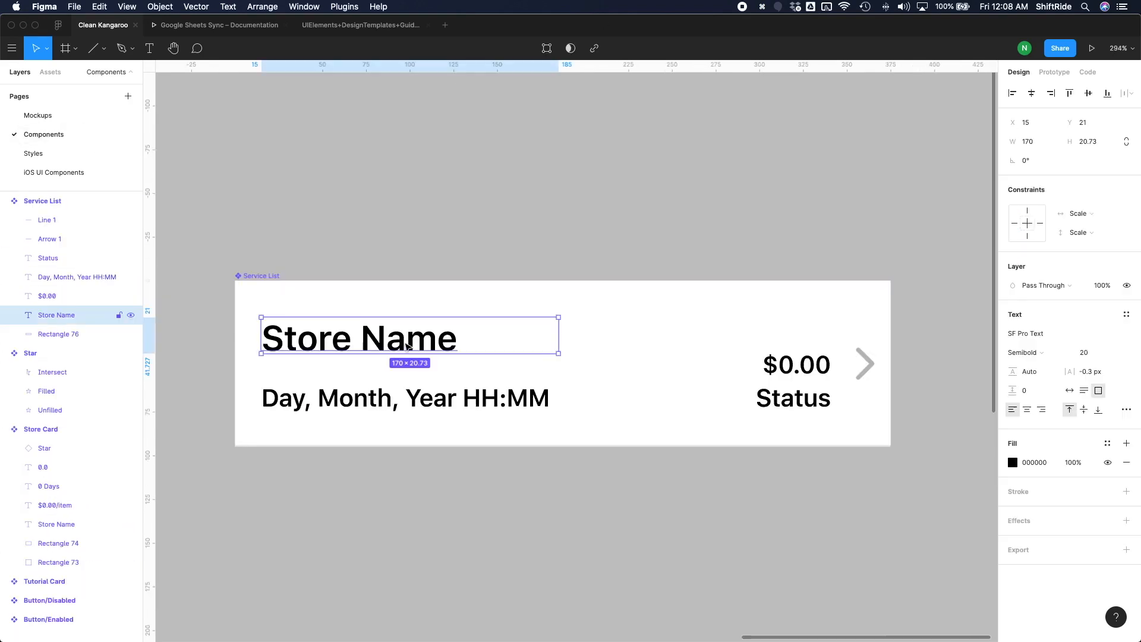
{"action": "double_click", "coordinate": [61, 320]}
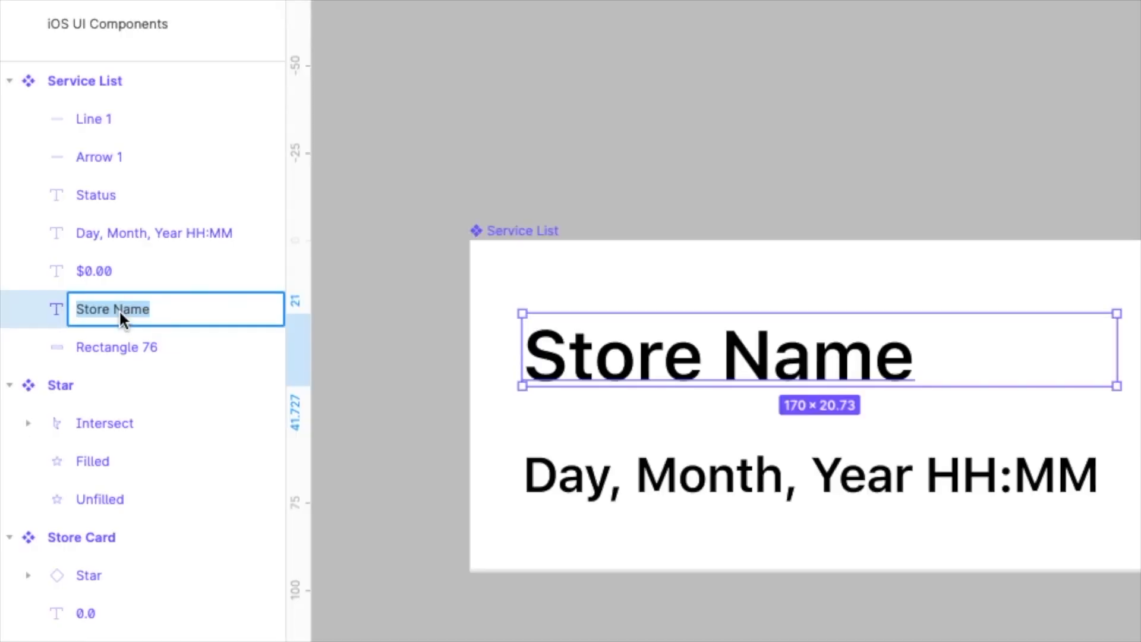
{"action": "type", "text": "#st"}
{"action": "type", "text": "ore_name"}
{"action": "key", "text": "Return"}
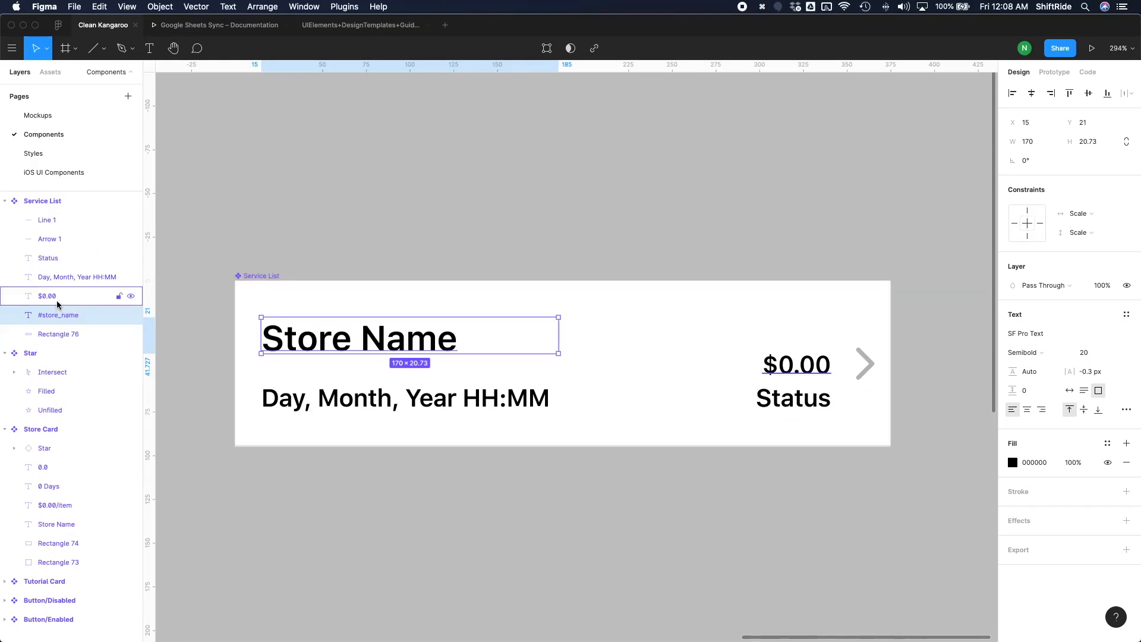
Step: Rename the $0.00 text layer of the Service List component as #total_price
{"action": "left_click", "coordinate": [59, 304]}
{"action": "double_click", "coordinate": [46, 297]}
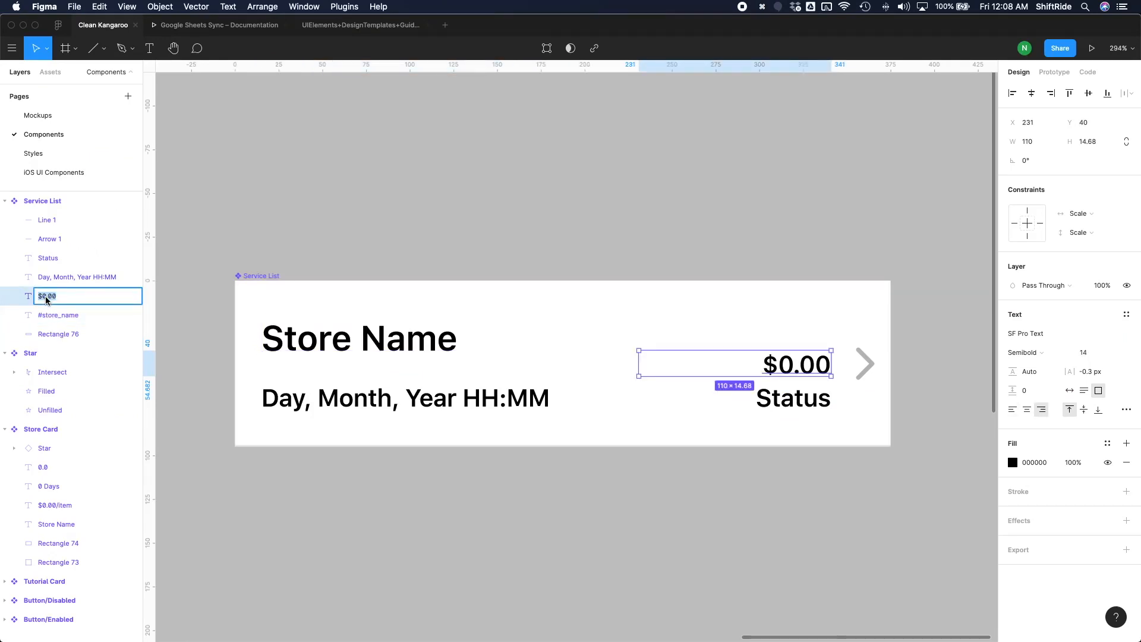
{"action": "type", "text": "total_price"}
{"action": "key", "text": "super+Left"}
{"action": "type", "text": "#"}
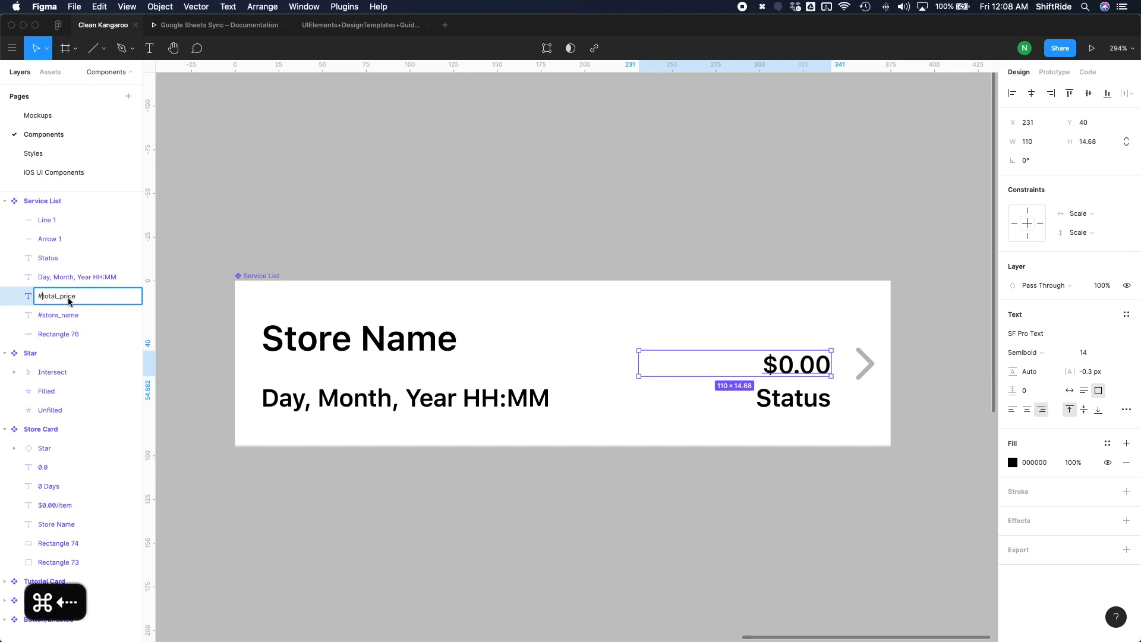
Step: Rename the "Day, Month, Year HH:MM" text layer of the Service List component as #date
{"action": "left_click", "coordinate": [71, 282]}
{"action": "double_click", "coordinate": [63, 281]}
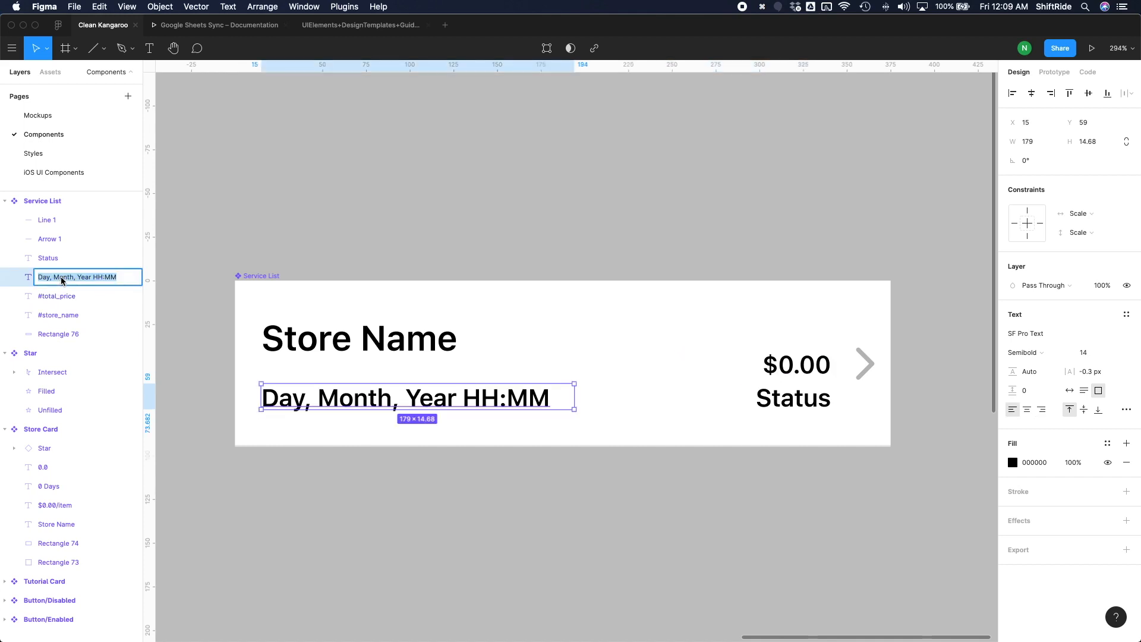
{"action": "type", "text": "#date"}
{"action": "key", "text": "Return"}
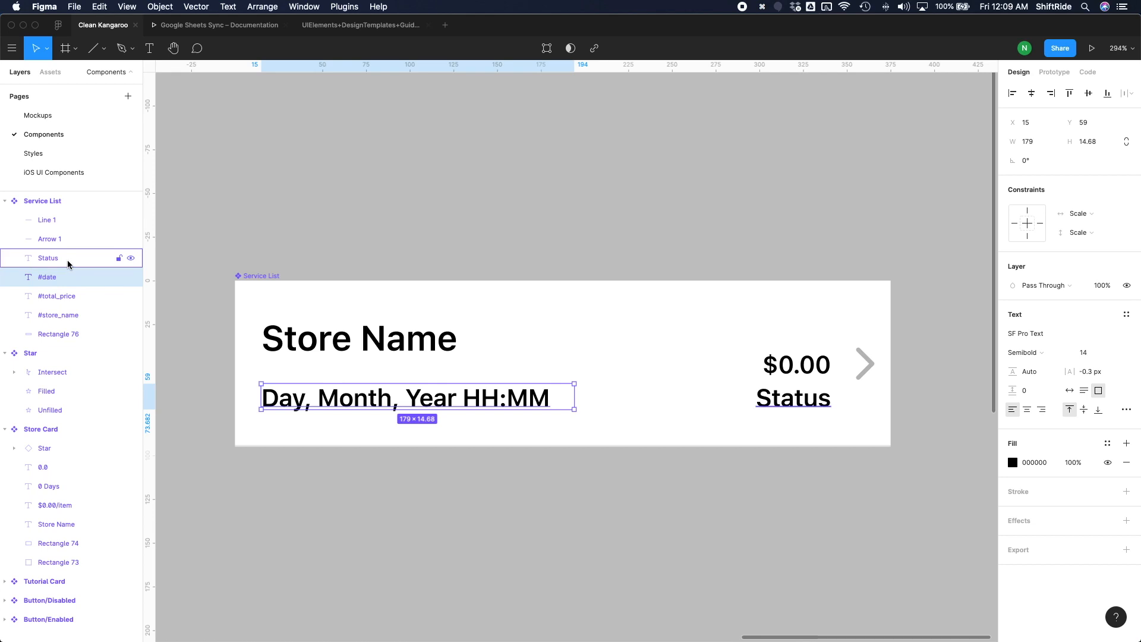
Step: Rename the Status text layer of the Service List component as #status
{"action": "left_click", "coordinate": [68, 261]}
{"action": "double_click", "coordinate": [42, 261]}
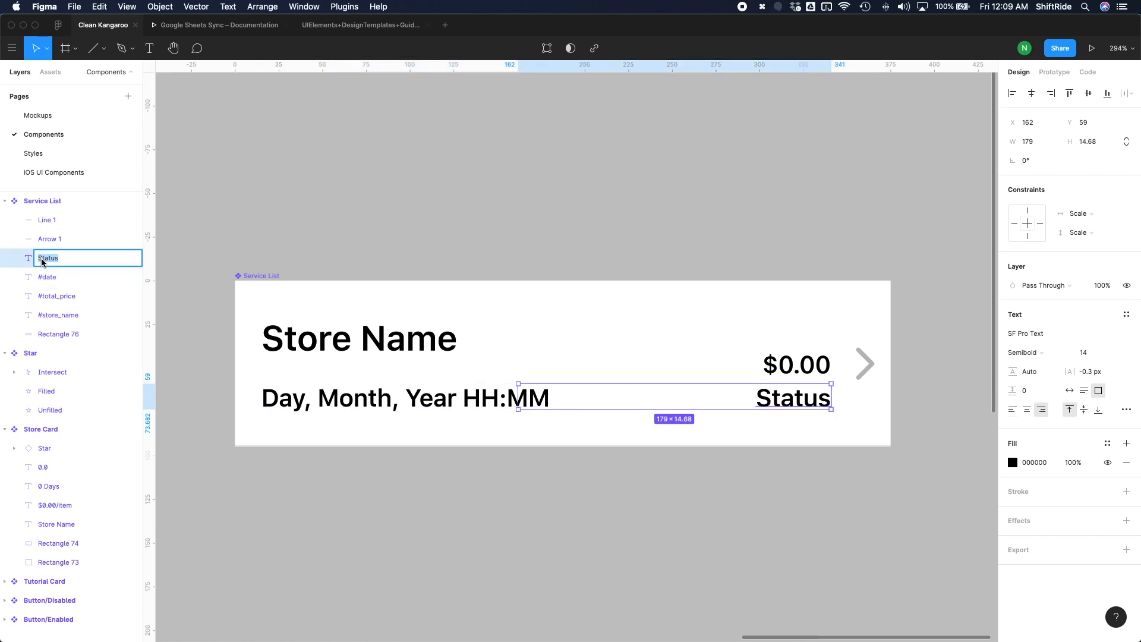
{"action": "type", "text": "#status"}
{"action": "key", "text": "Return"}
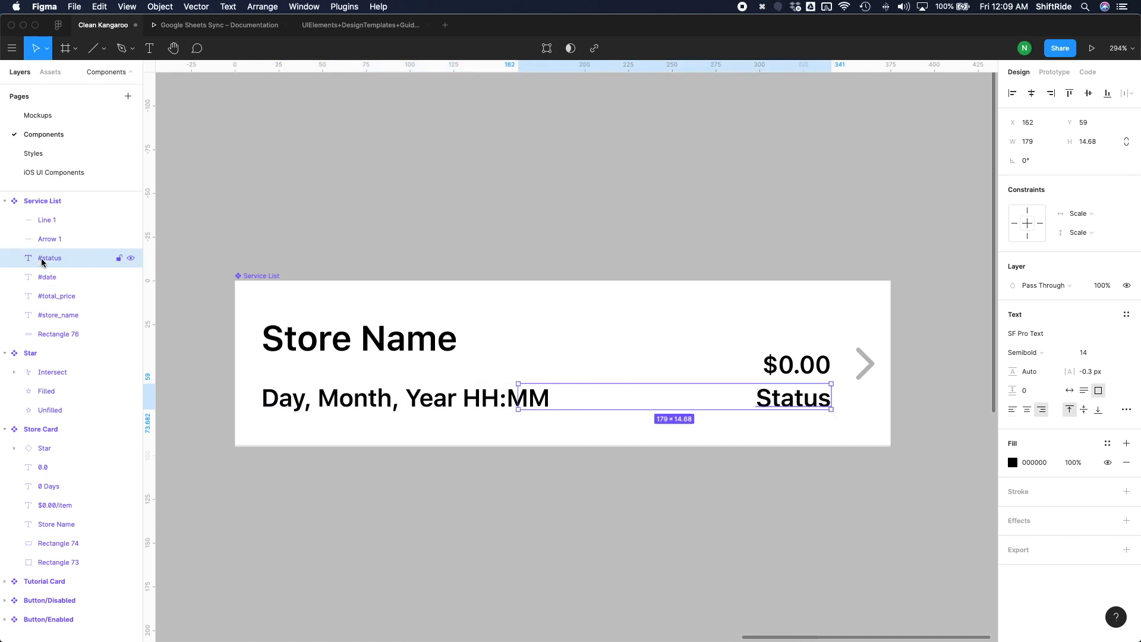
{"action": "left_click", "coordinate": [269, 241]}
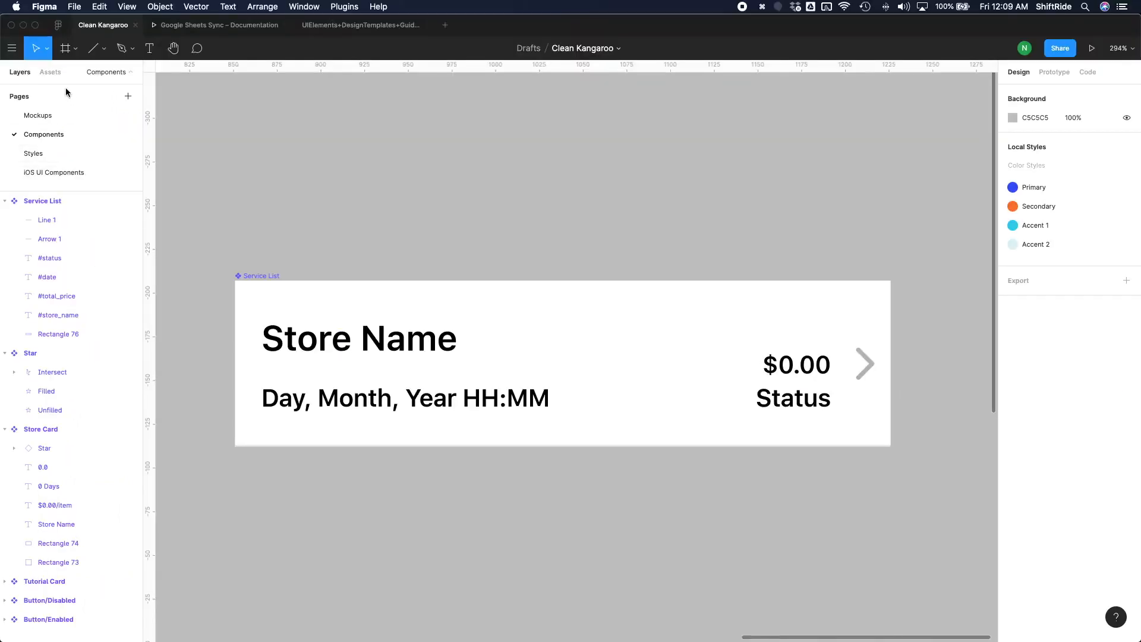
Step: Widen the #store_name text box to about 263 px and the #date text box to about 265 px
{"action": "left_click", "coordinate": [445, 346]}
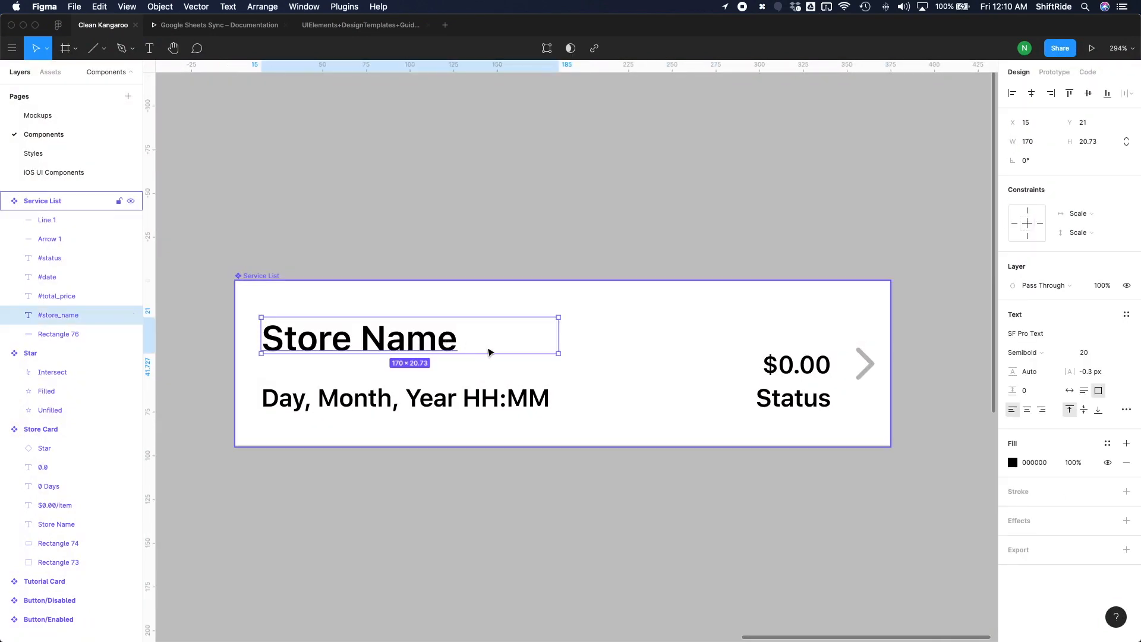
{"action": "left_click_drag", "start_coordinate": [559, 336], "coordinate": [722, 346]}
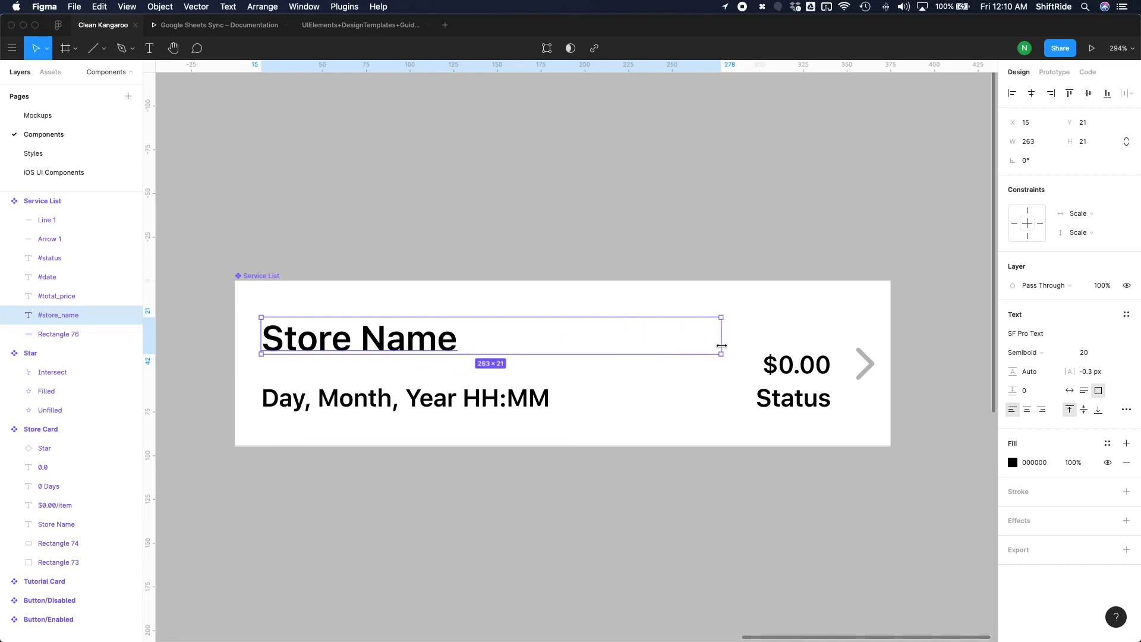
{"action": "key", "text": "Escape"}
{"action": "left_click", "coordinate": [568, 386]}
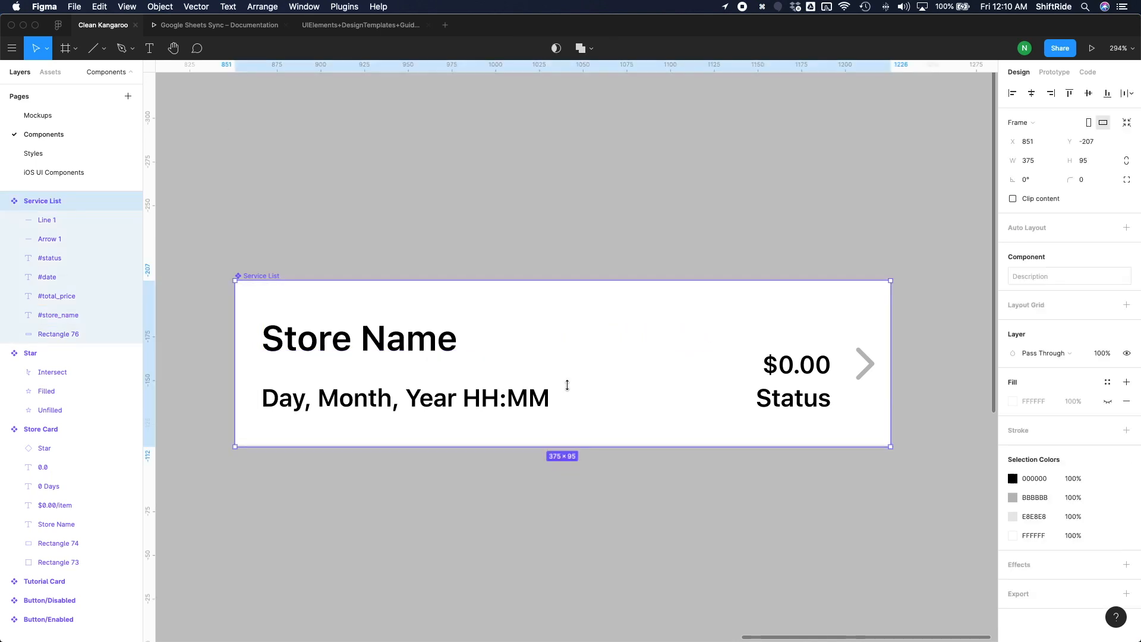
{"action": "left_click", "coordinate": [567, 385]}
{"action": "left_click_drag", "start_coordinate": [573, 404], "coordinate": [721, 405]}
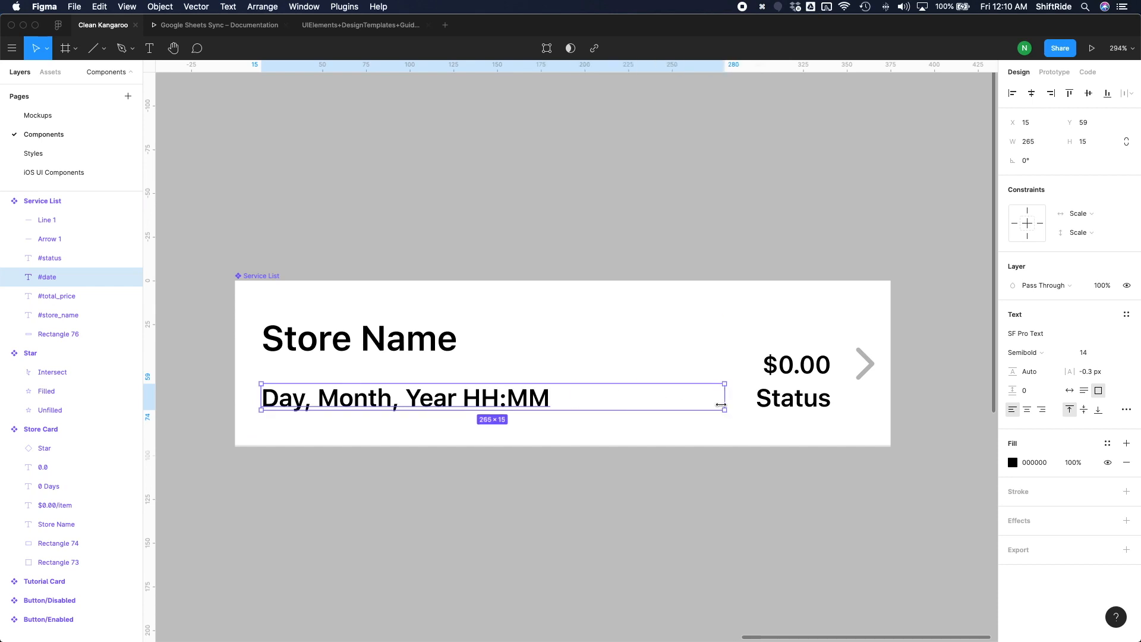
Step: Move the #status and #date texts down together to Y 62 in the Service List component
{"action": "double_click", "coordinate": [777, 404]}
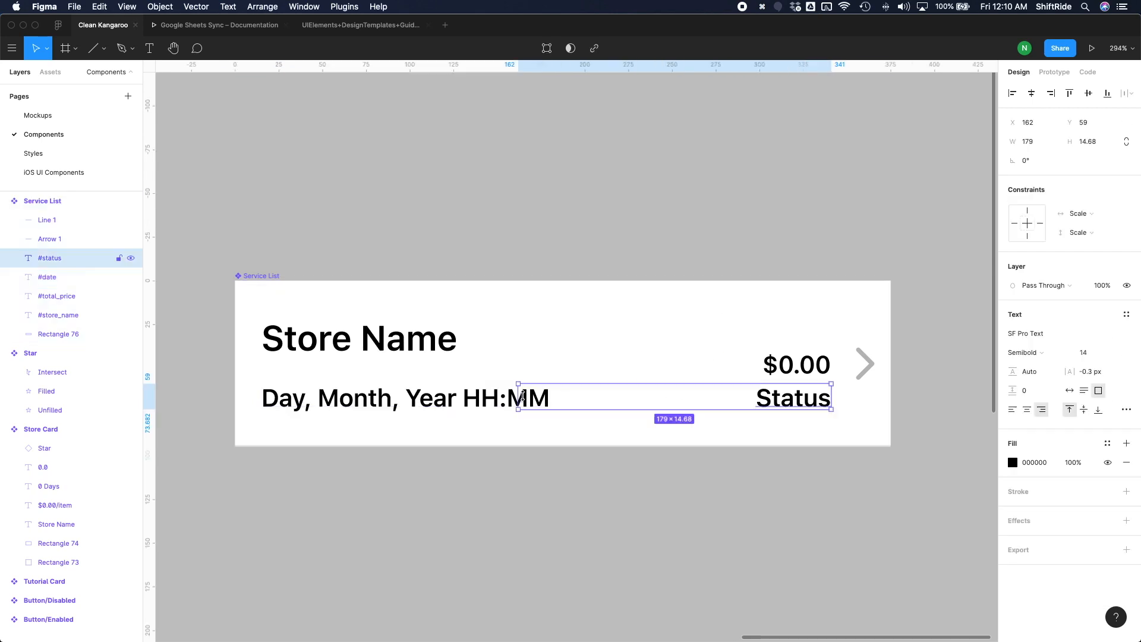
{"action": "left_click", "coordinate": [503, 399], "text": "shift"}
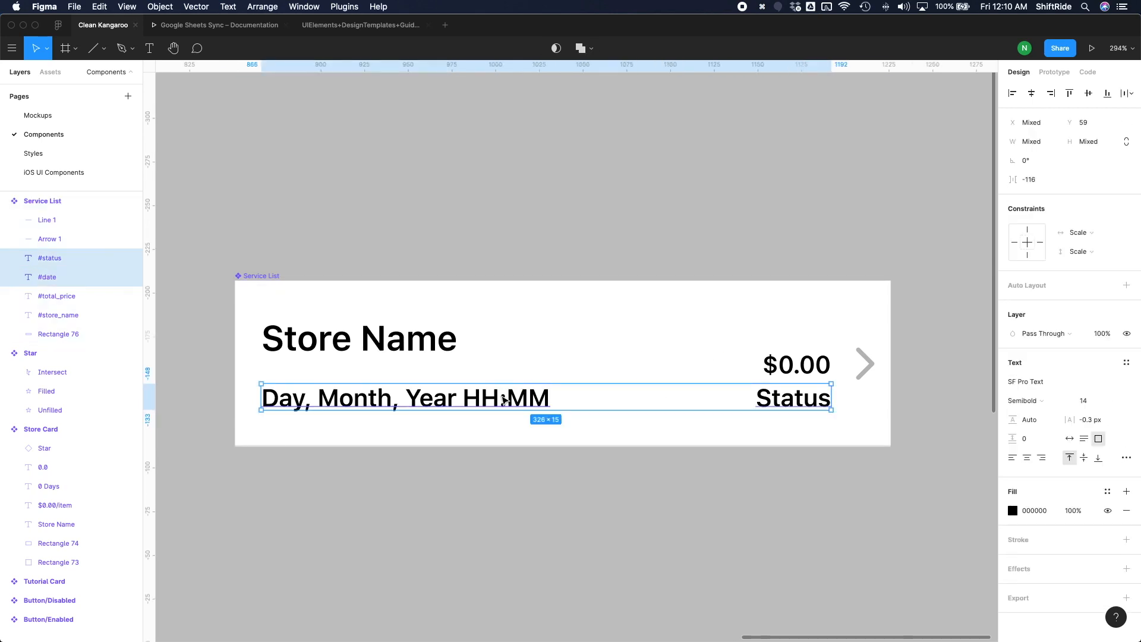
{"action": "key", "text": "Down"}
{"action": "key", "text": "Down"}
{"action": "key", "text": "Down"}
{"action": "key", "text": "Down"}
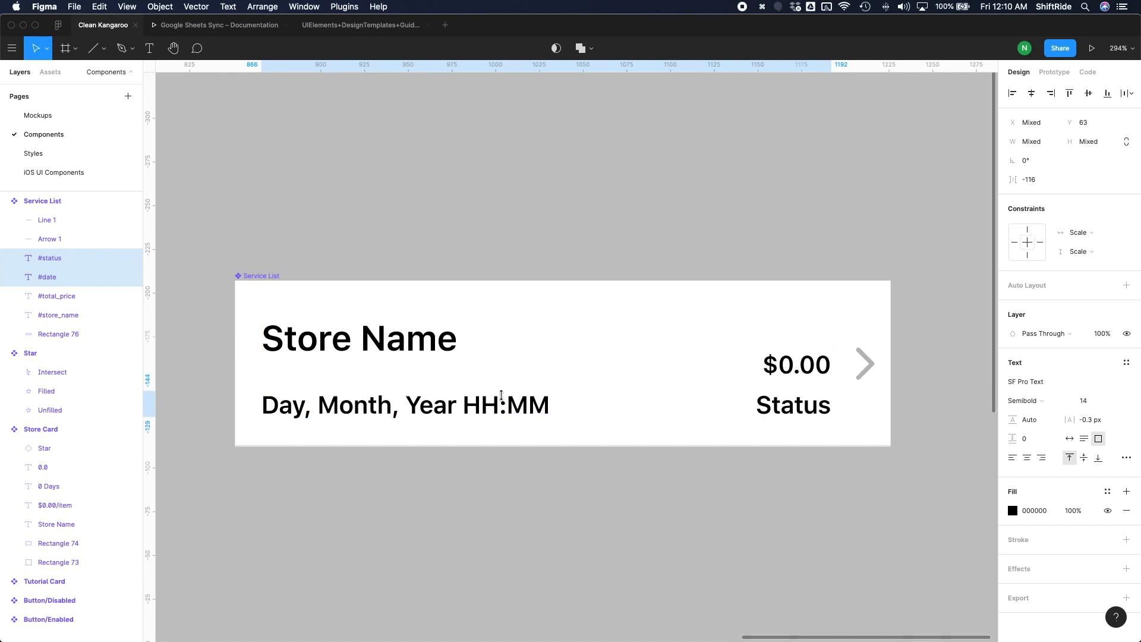
{"action": "key", "text": "Escape"}
Step: Move the #total_price and #status texts up together to about 28 px below the component's upper edge
{"action": "left_click", "coordinate": [803, 412]}
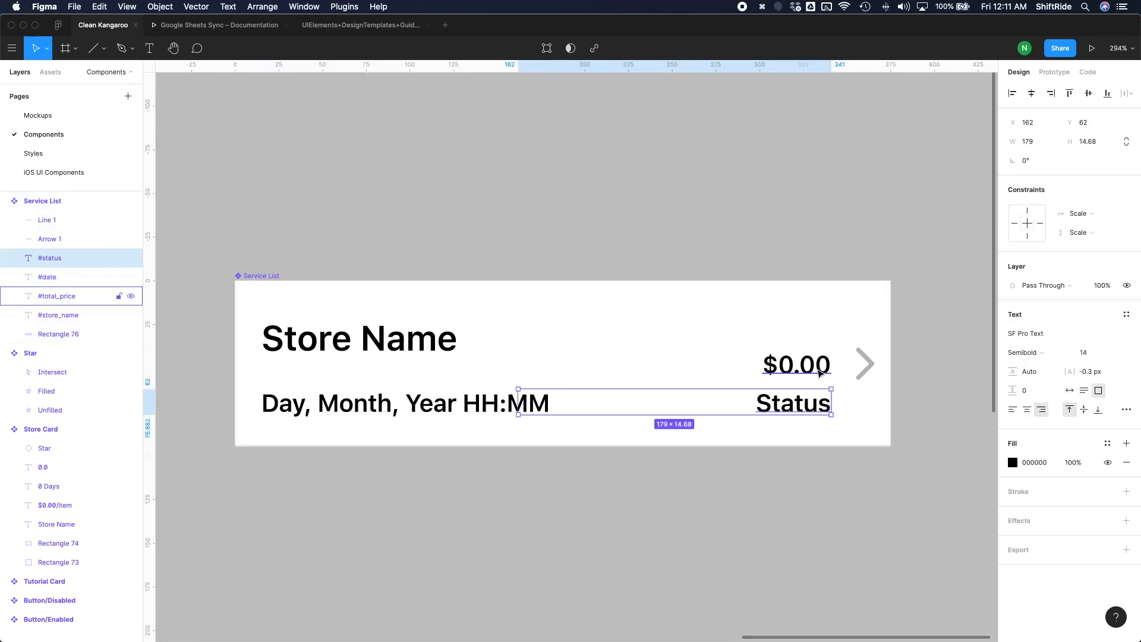
{"action": "left_click", "coordinate": [820, 372], "text": "shift"}
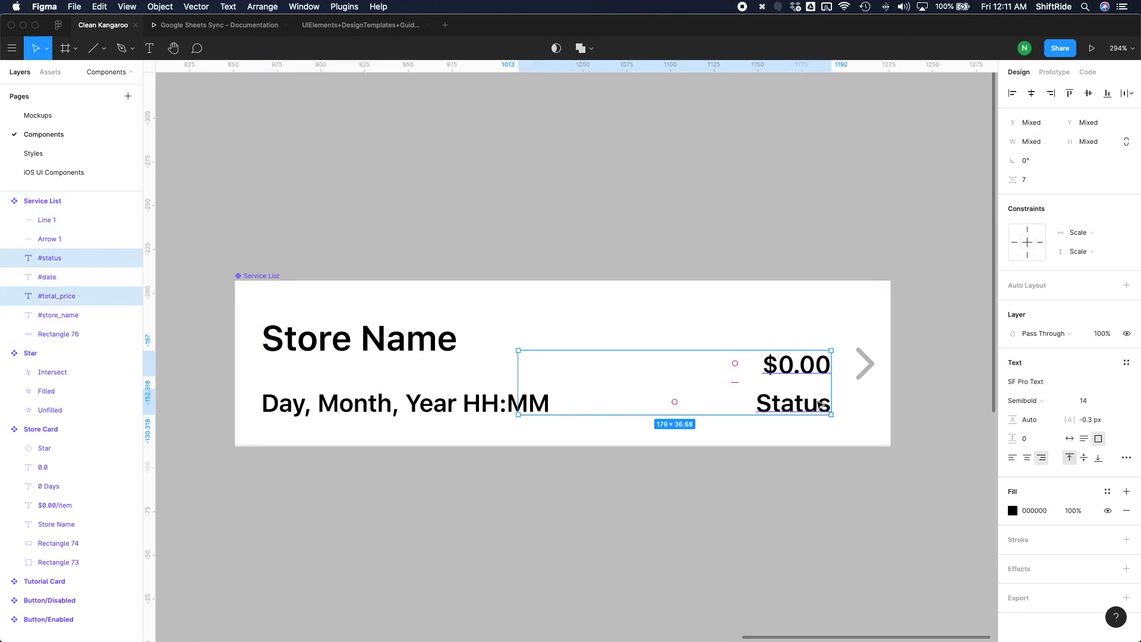
{"action": "key", "text": "Up"}
{"action": "key", "text": "Up"}
{"action": "key", "text": "Up"}
{"action": "key", "text": "Up"}
{"action": "key", "text": "Up"}
{"action": "key", "text": "Up"}
{"action": "key", "text": "Up"}
{"action": "key", "text": "Up"}
{"action": "key", "text": "Up"}
{"action": "key", "text": "Up"}
{"action": "key", "text": "Up"}
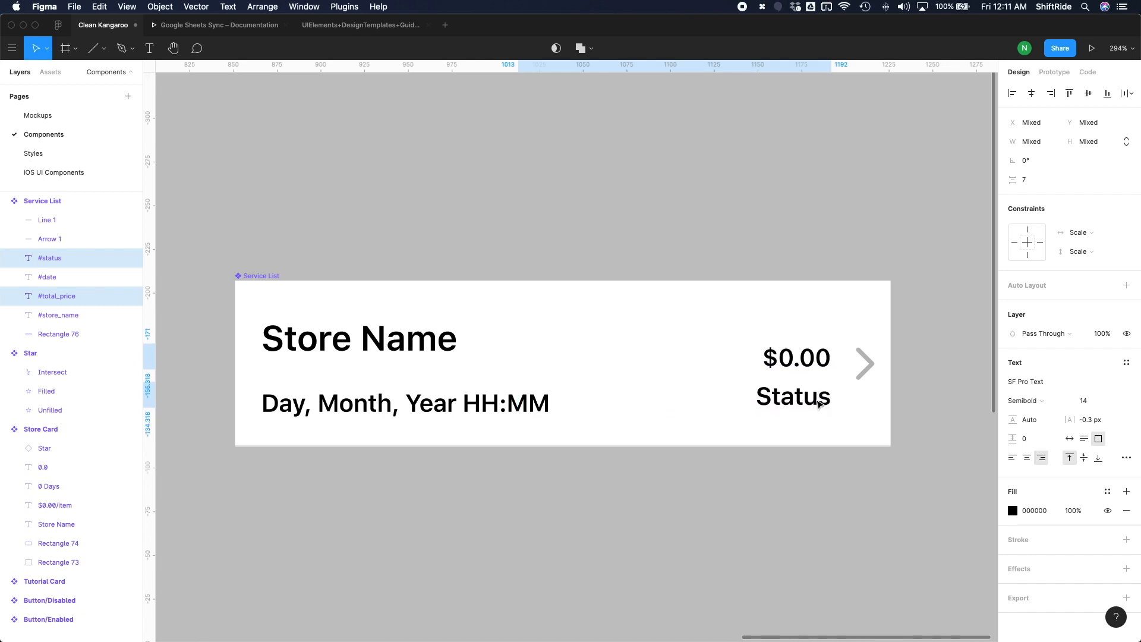
{"action": "key", "text": "Up"}
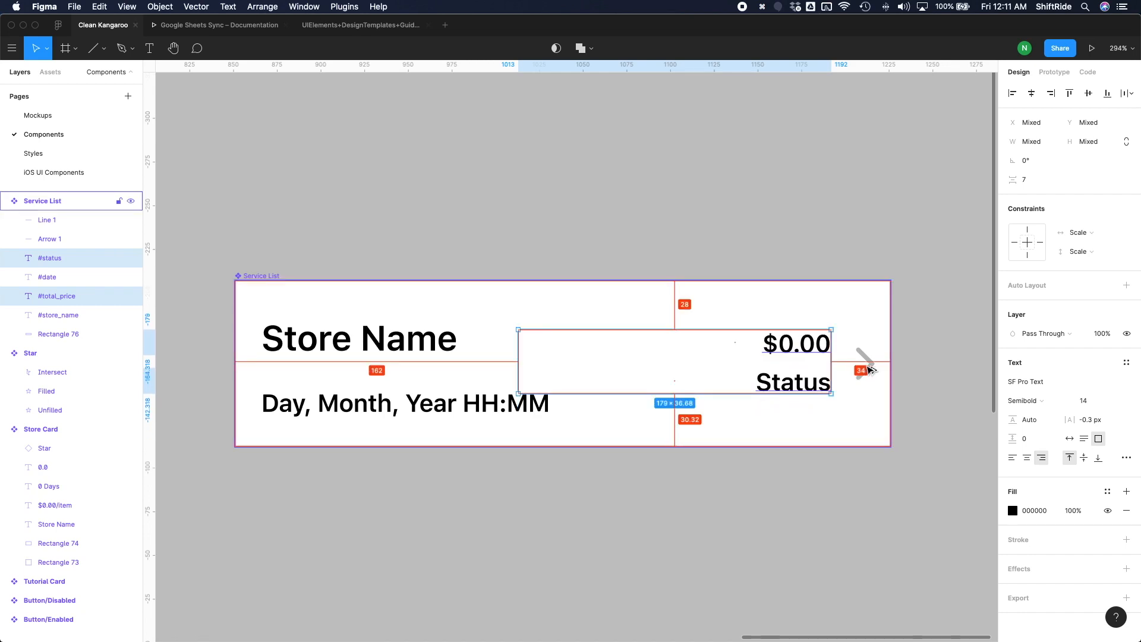
Step: Group the #total_price and #status texts with the group at Y 29, and return to the Mockups page
{"action": "key", "text": "super+g"}
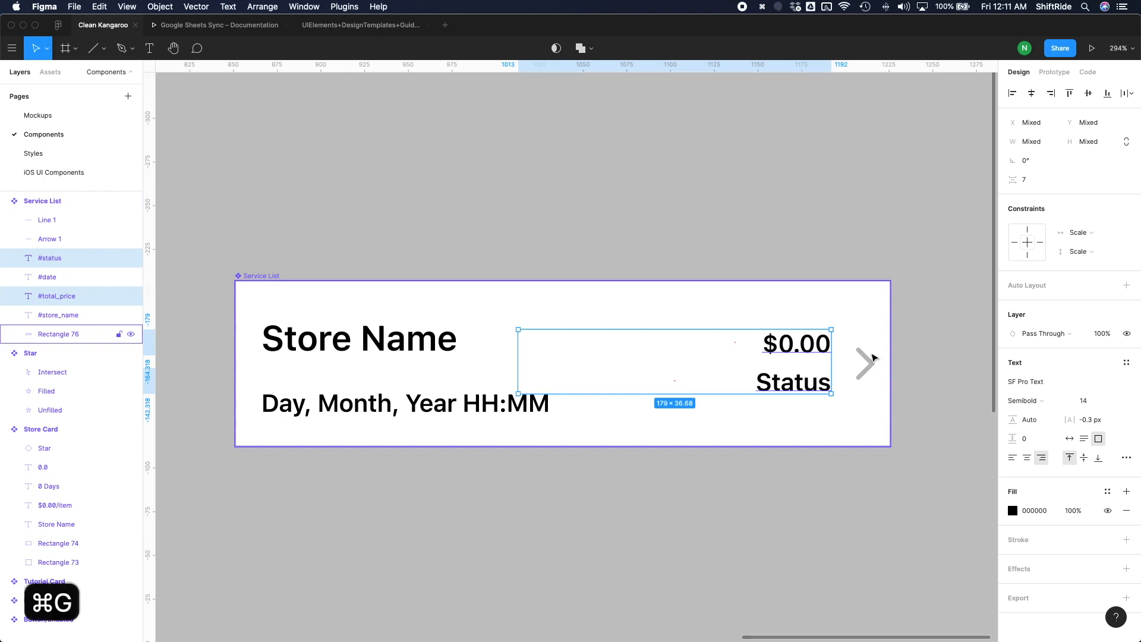
{"action": "key", "text": "Down"}
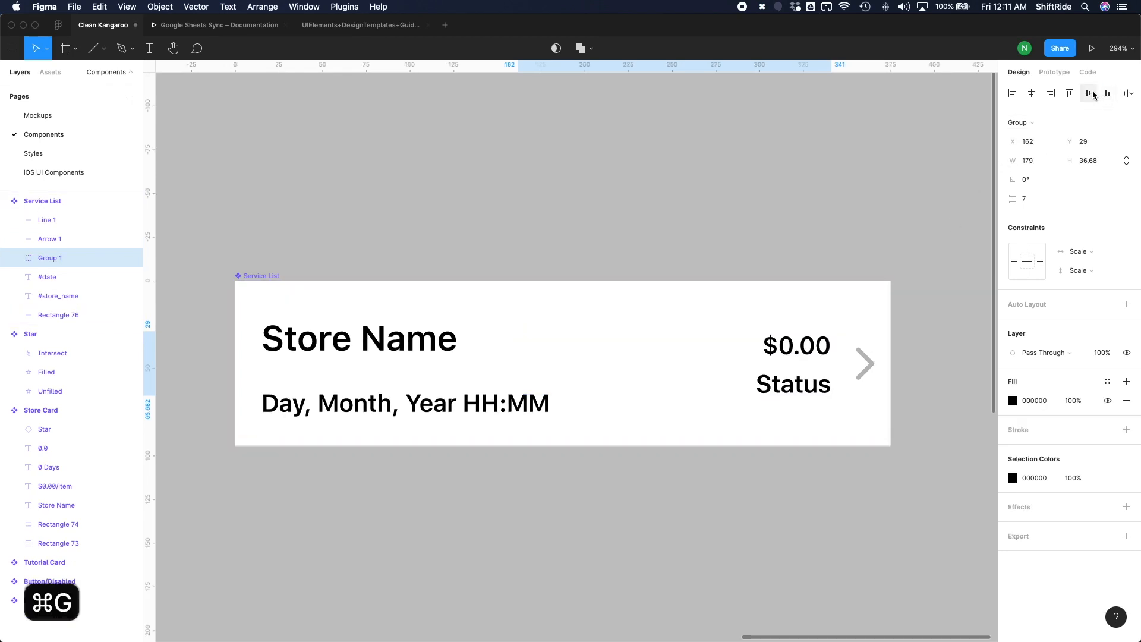
{"action": "left_click", "coordinate": [615, 217]}
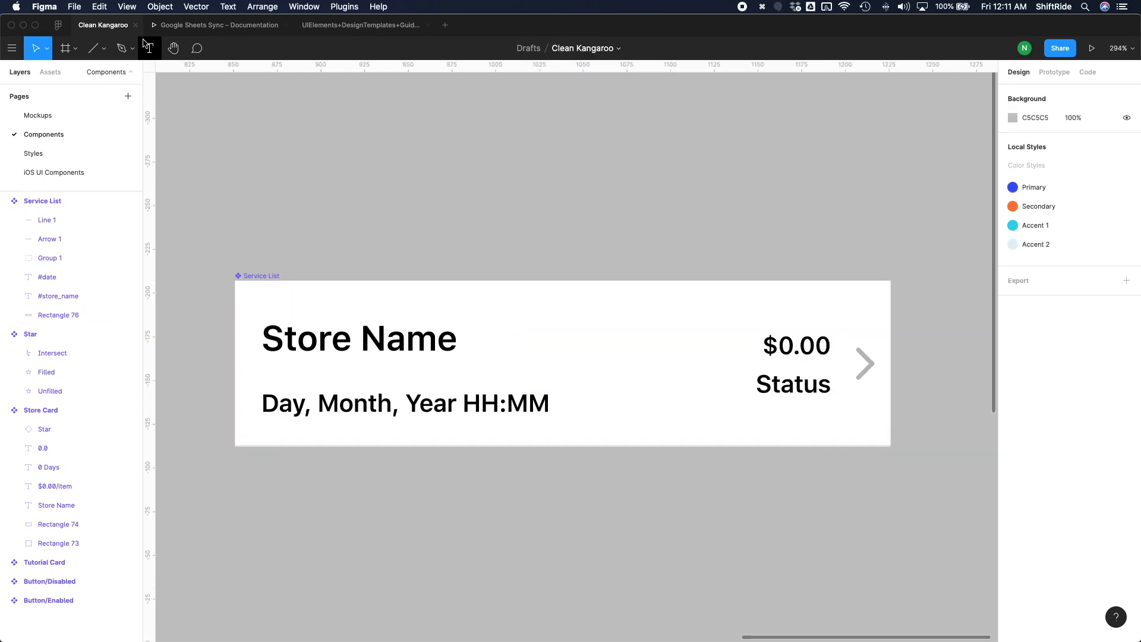
{"action": "left_click", "coordinate": [57, 115]}
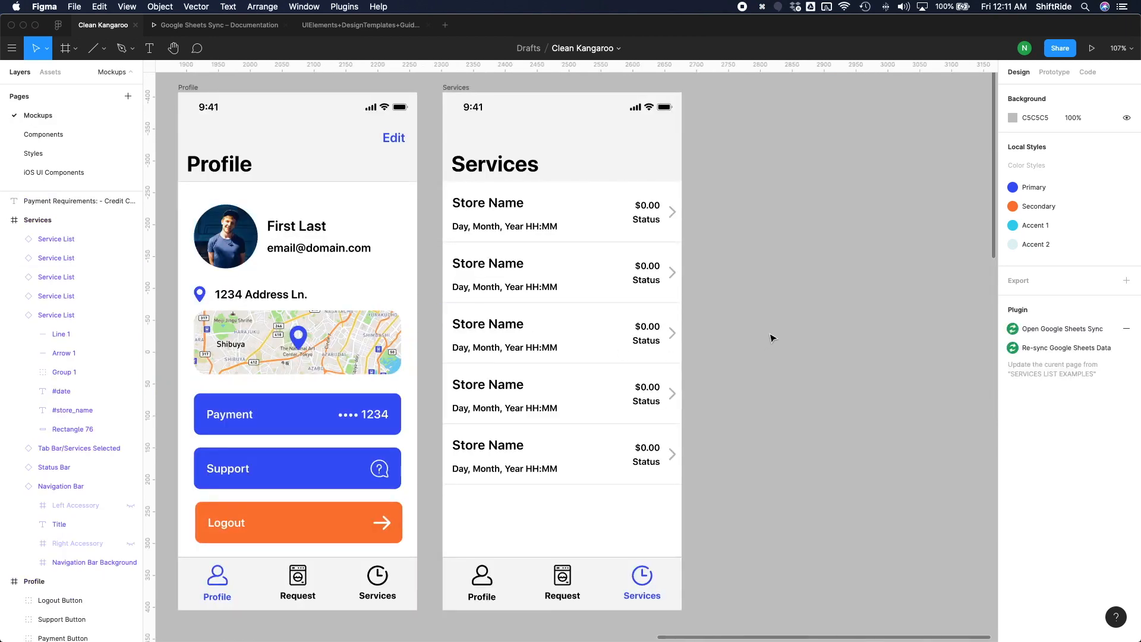
Step: Select the Services frame on the Mockups page and open the Google Sheets Sync plugin
{"action": "left_click", "coordinate": [466, 89]}
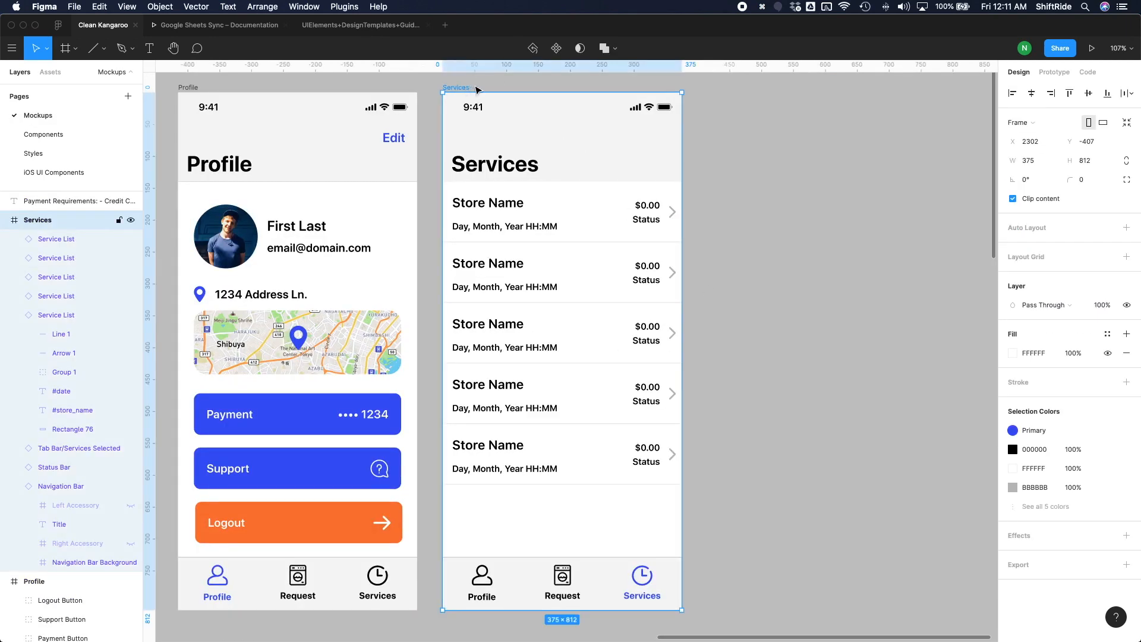
{"action": "left_click", "coordinate": [355, 7]}
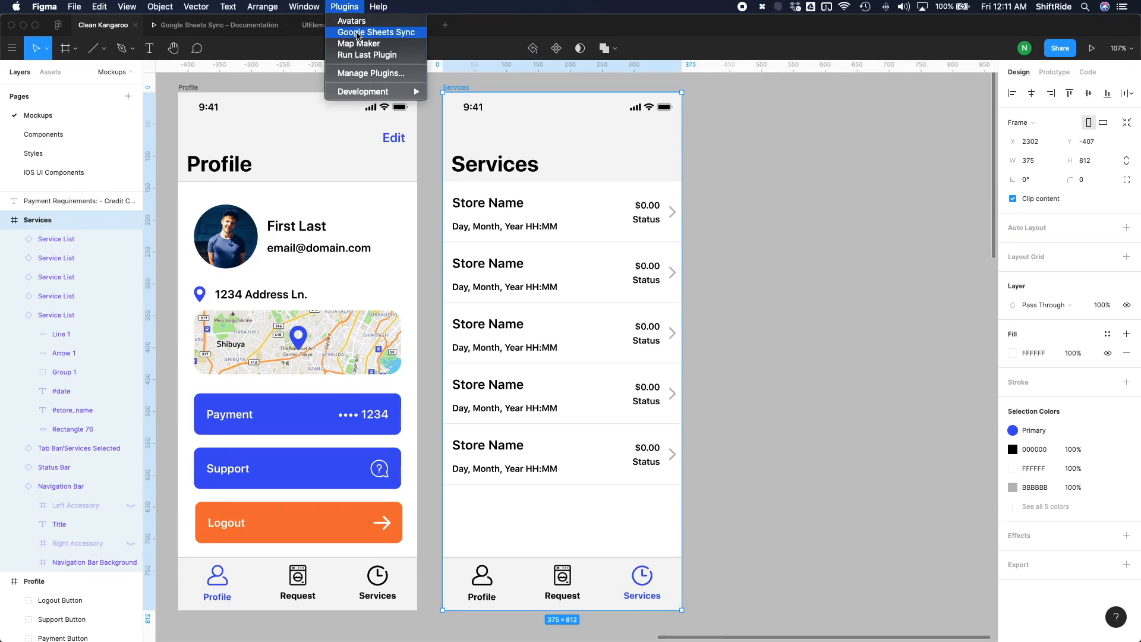
{"action": "left_click", "coordinate": [357, 32]}
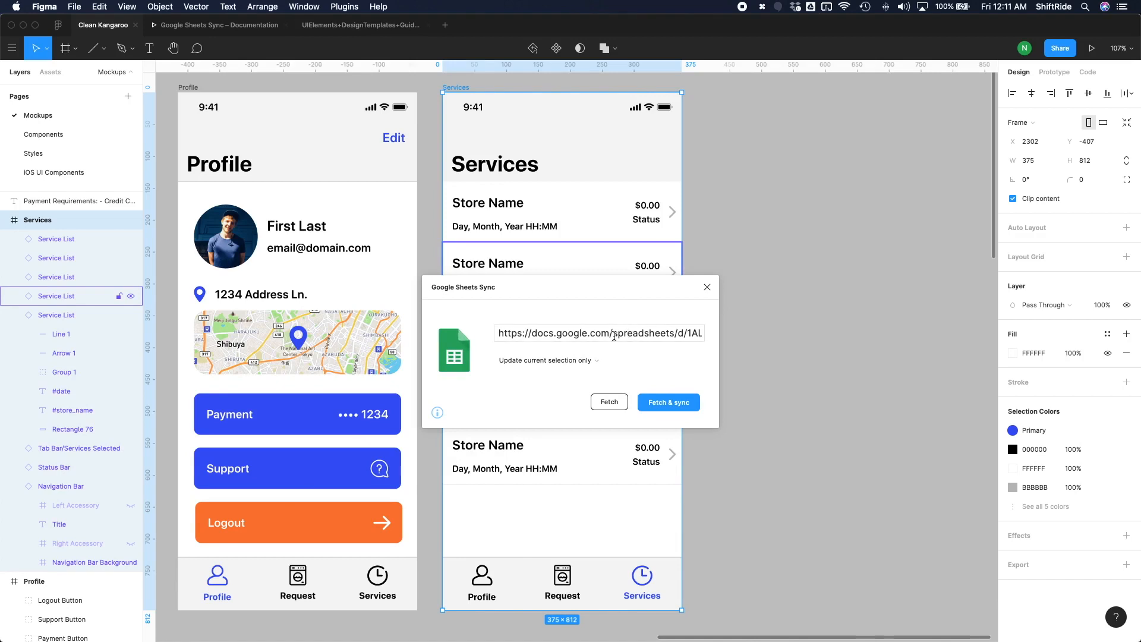
Step: Copy the spreadsheet link from Google Sheets Sync and review the Services List Examples sheet in Firefox before returning to Figma
{"action": "double_click", "coordinate": [632, 337]}
{"action": "triple_click", "coordinate": [632, 337]}
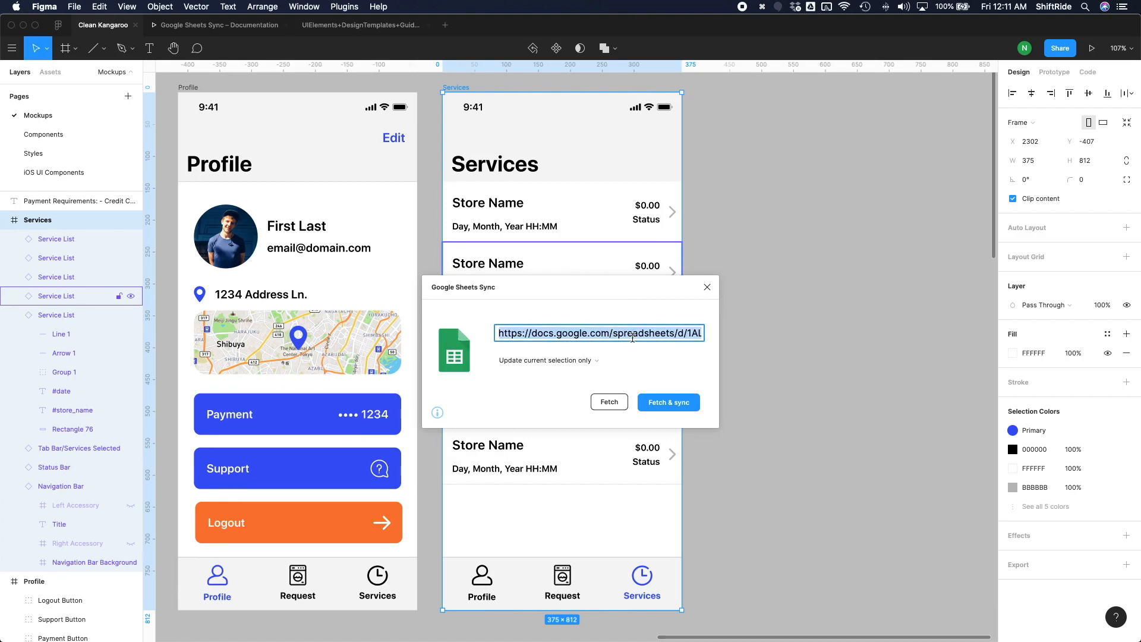
{"action": "key", "text": "super+c"}
{"action": "key", "text": "super+c"}
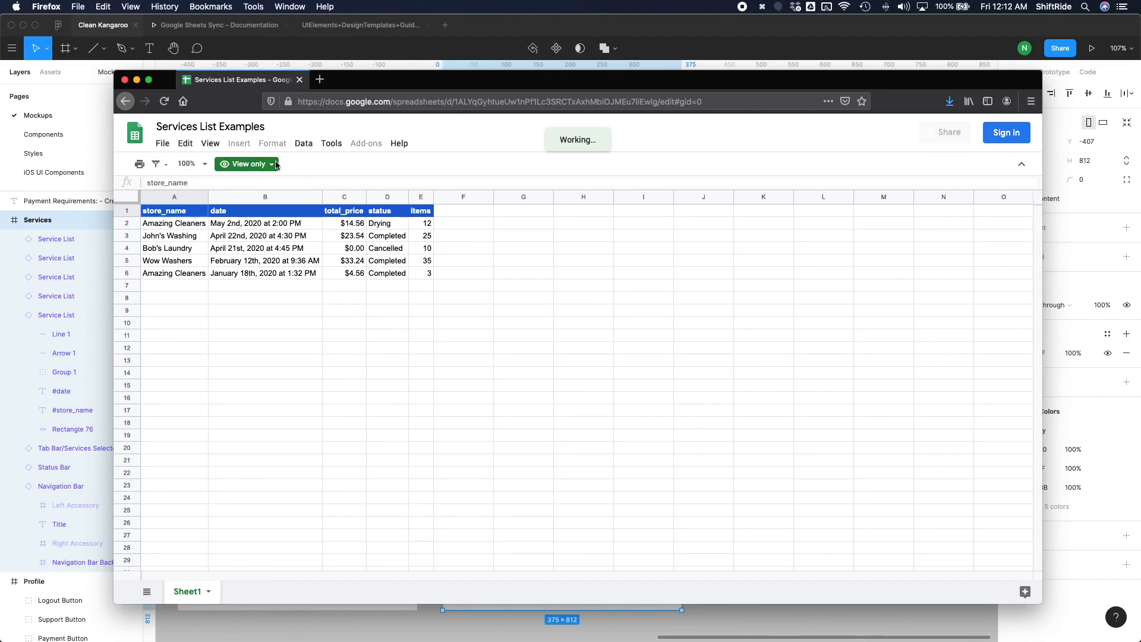
{"action": "key", "text": "super+Tab"}
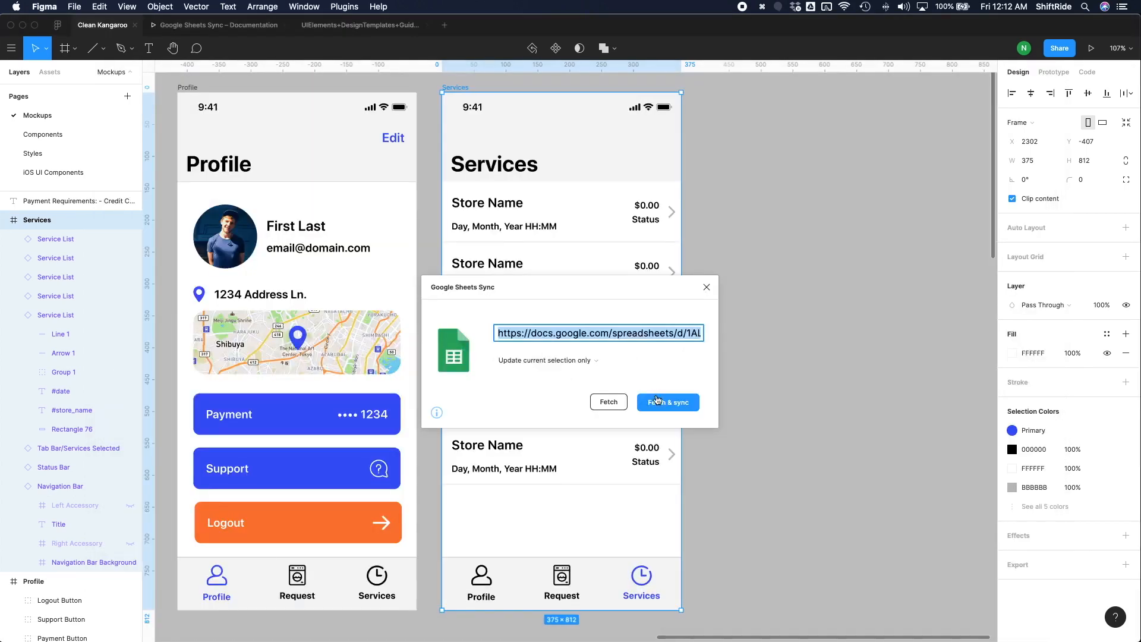
Step: Set Google Sheets Sync to update the current page only, fetch and sync the spreadsheet data, and clear the selection
{"action": "left_click", "coordinate": [589, 363]}
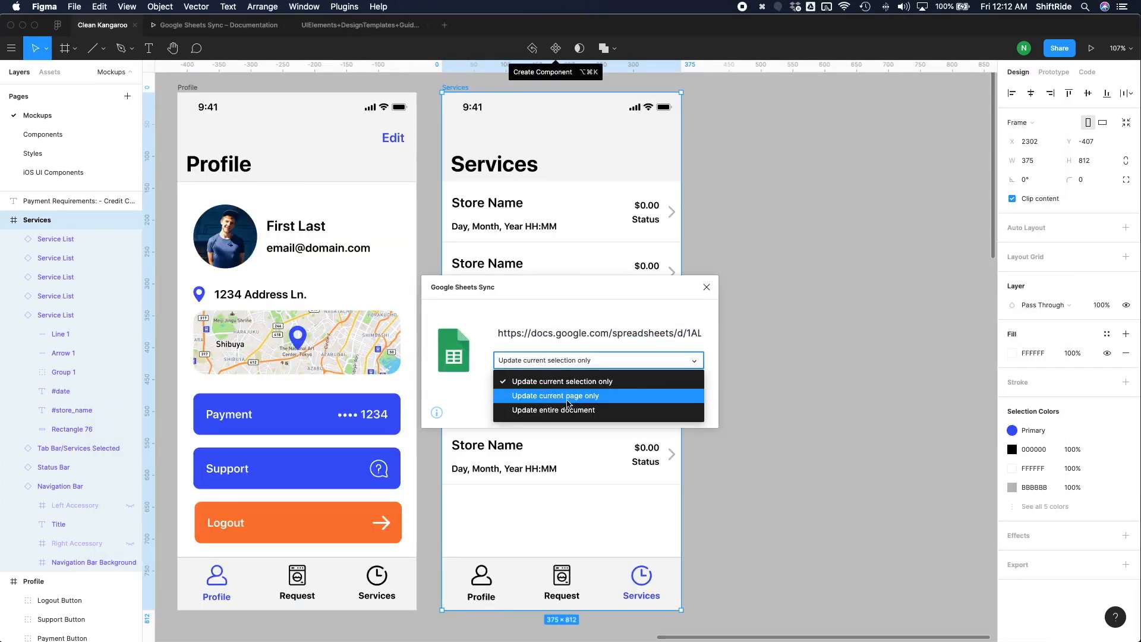
{"action": "left_click", "coordinate": [605, 399]}
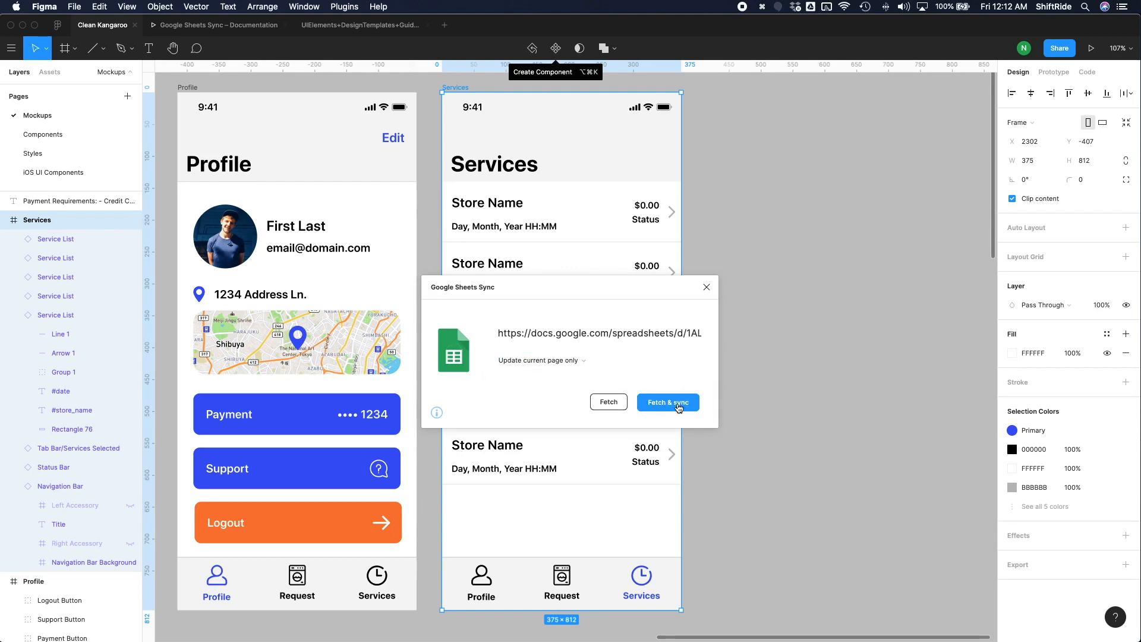
{"action": "left_click", "coordinate": [689, 407]}
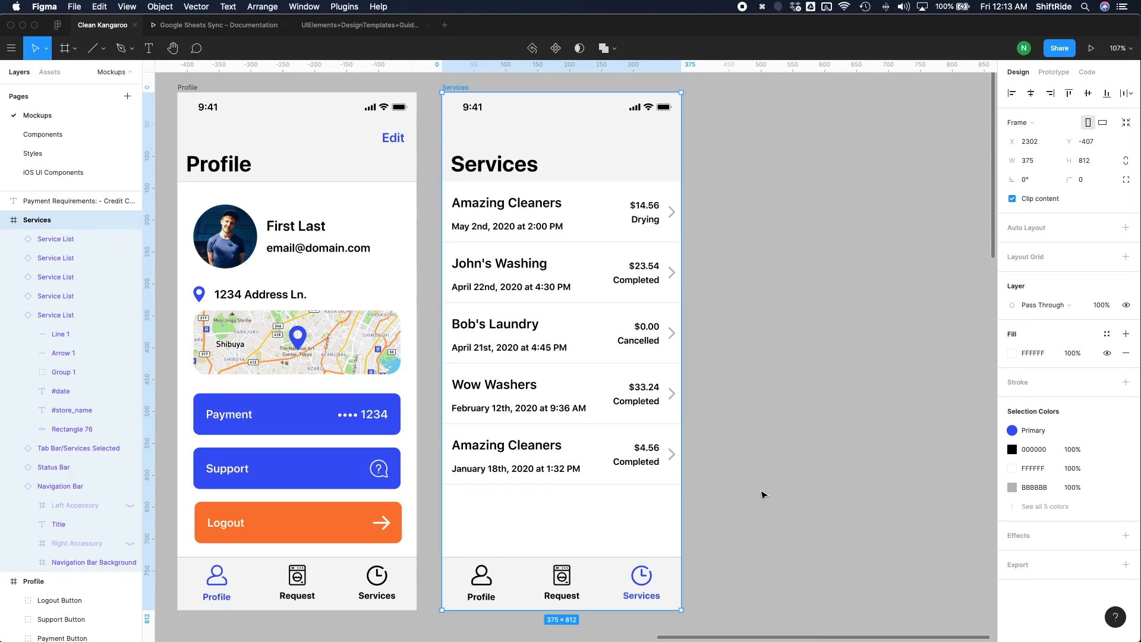
{"action": "left_click", "coordinate": [763, 494]}
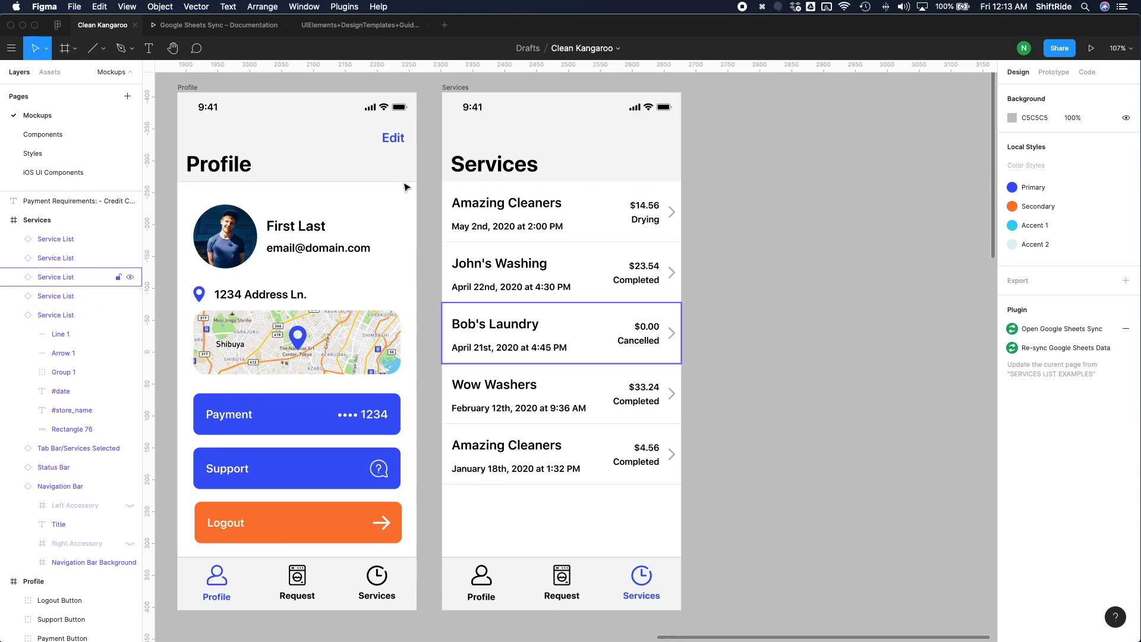
Step: Reopen Google Sheets Sync to check its saved link and update scope, close it, and view the whole Mockups page
{"action": "left_click", "coordinate": [350, 6]}
{"action": "left_click", "coordinate": [354, 8]}
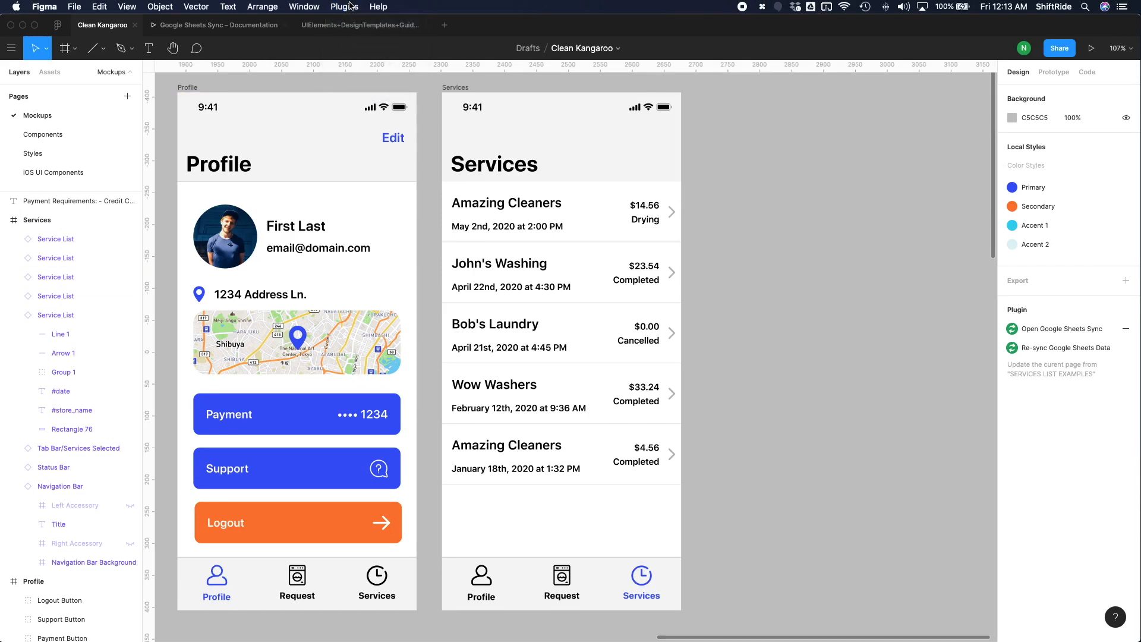
{"action": "left_click", "coordinate": [352, 6]}
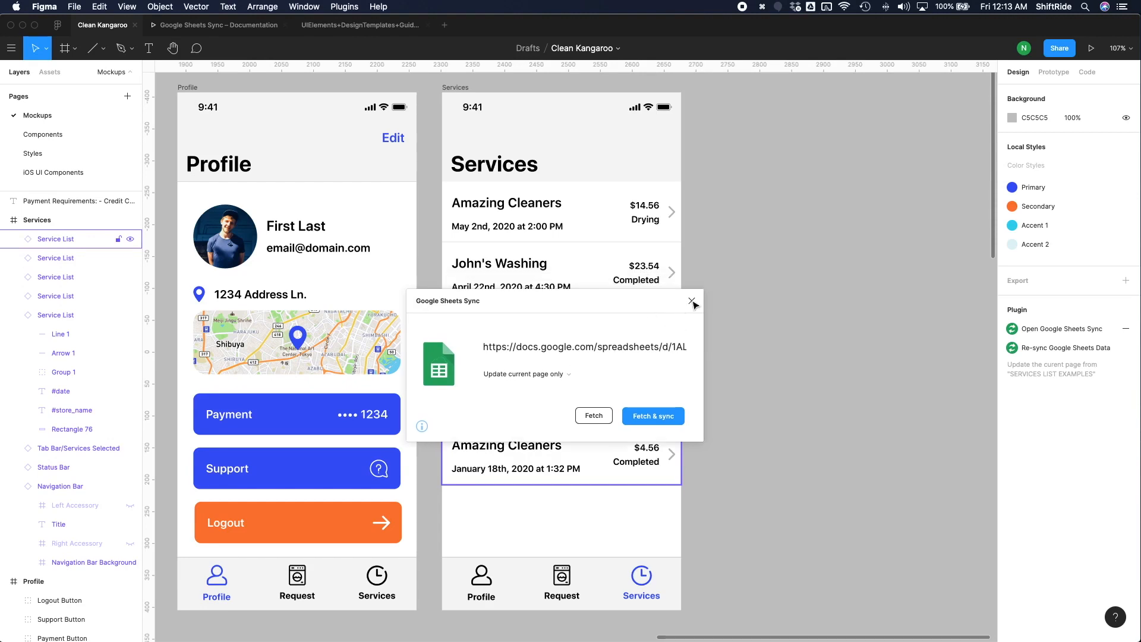
{"action": "left_click", "coordinate": [691, 301]}
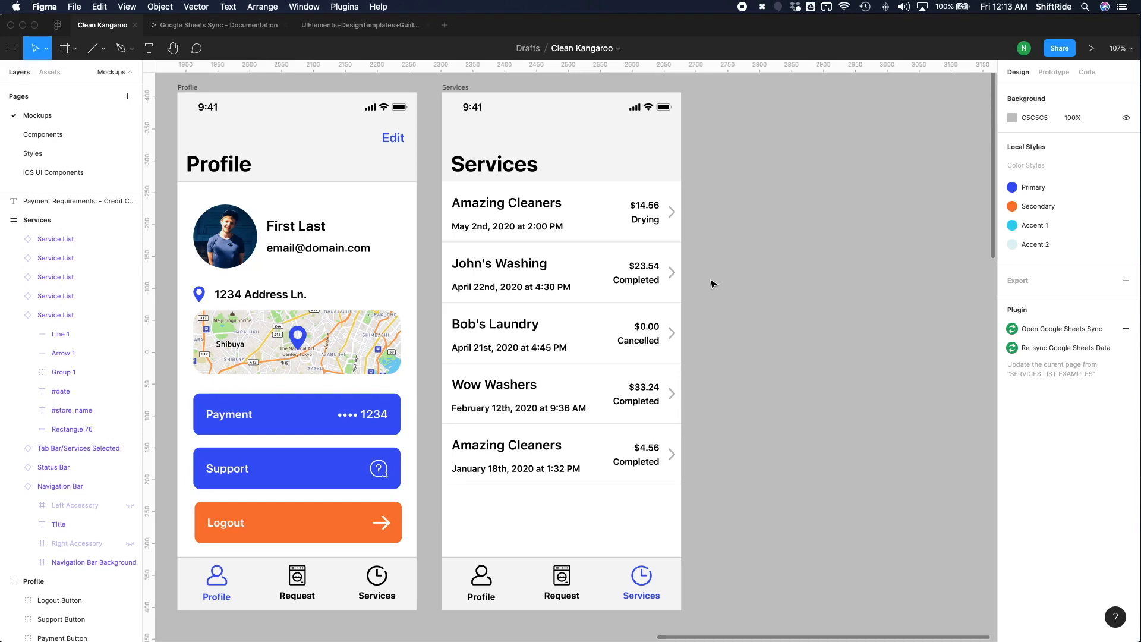
{"action": "key", "text": "shift+1"}
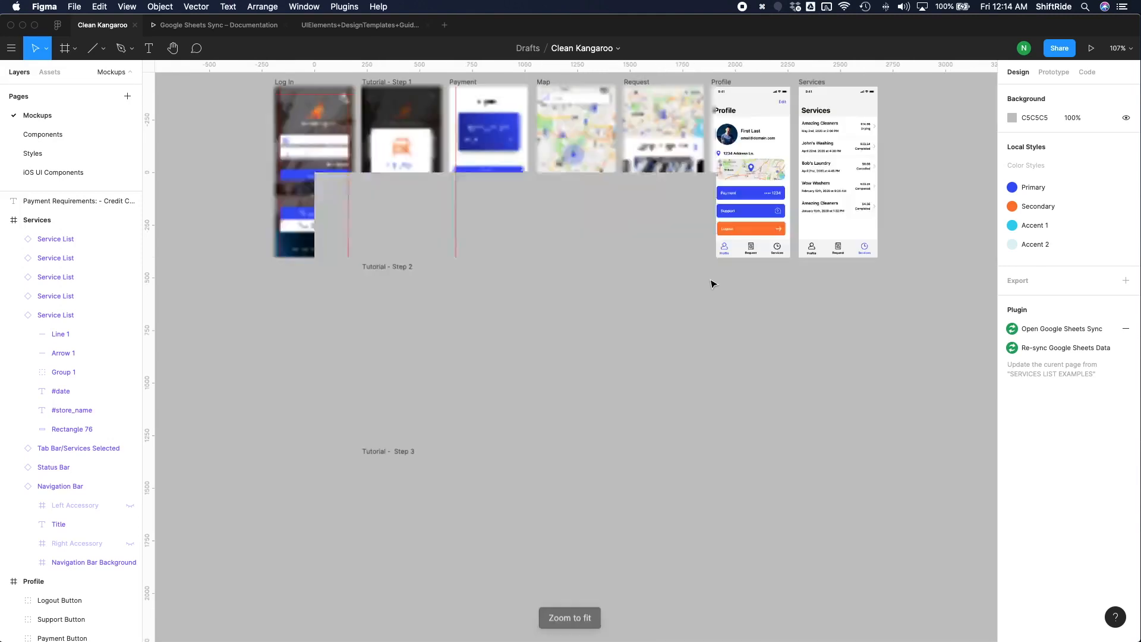